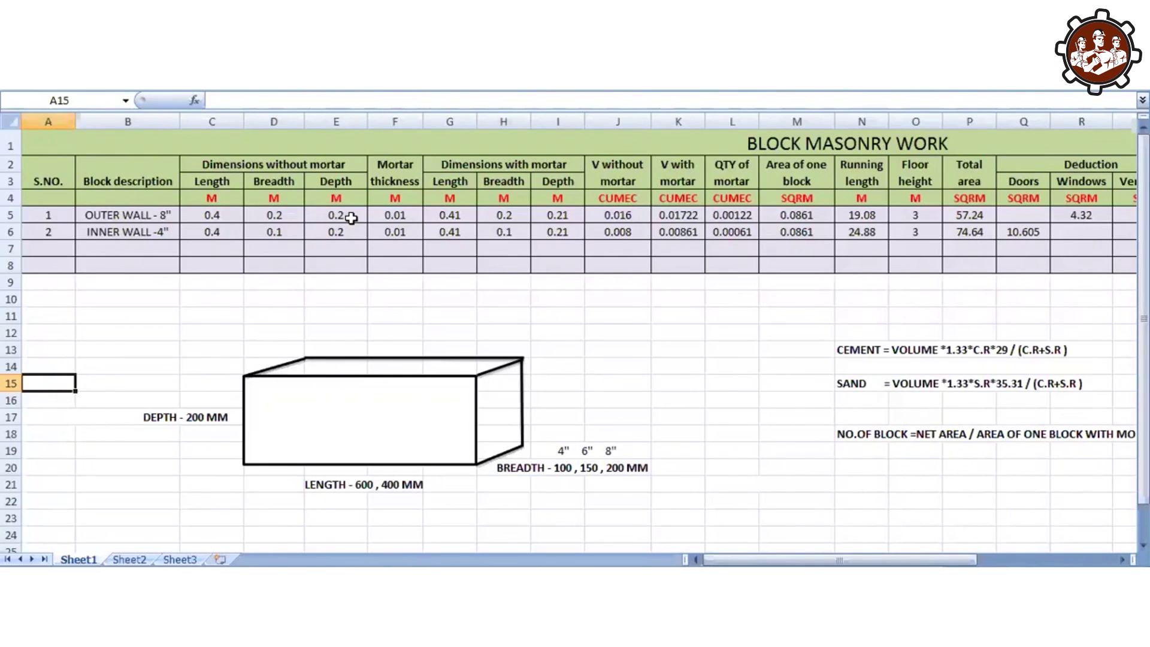
# Step: Inspect the outer wall's mortar thickness and the formulas for its length and depth with mortar
pyautogui.click(415, 214)
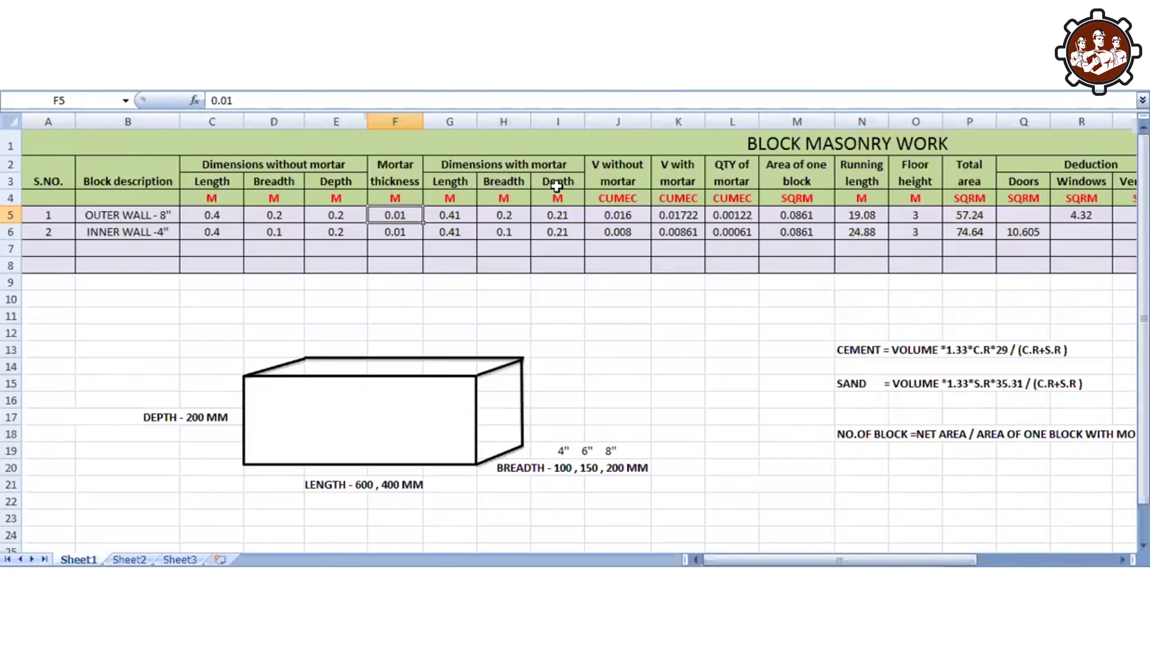
pyautogui.click(464, 213)
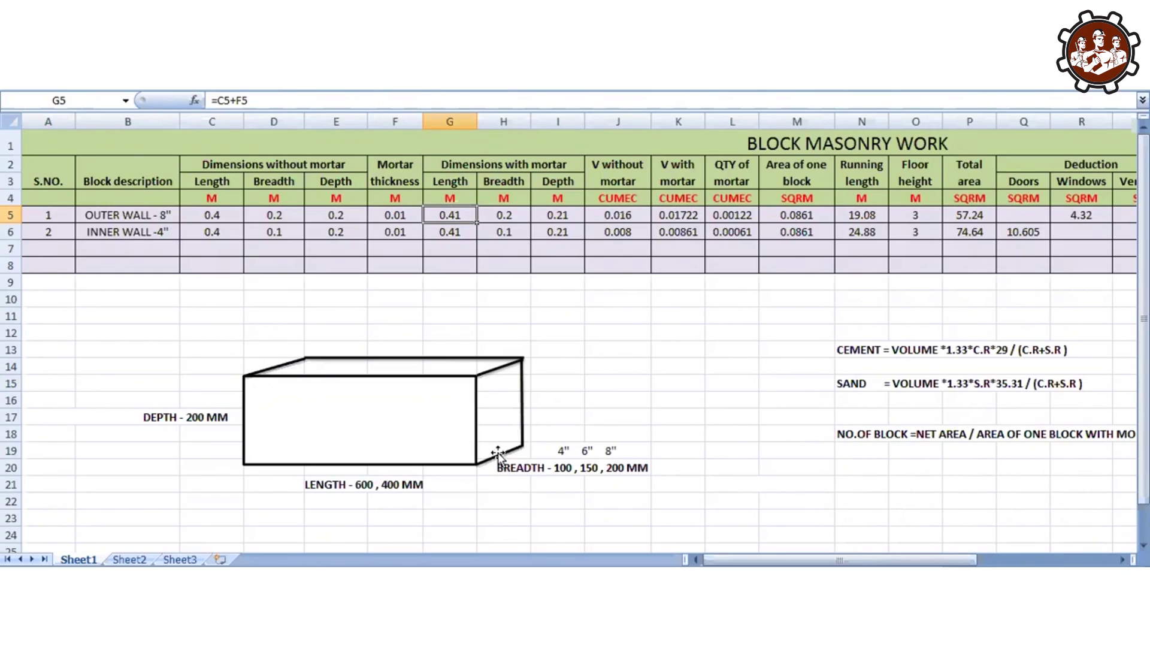
pyautogui.click(546, 215)
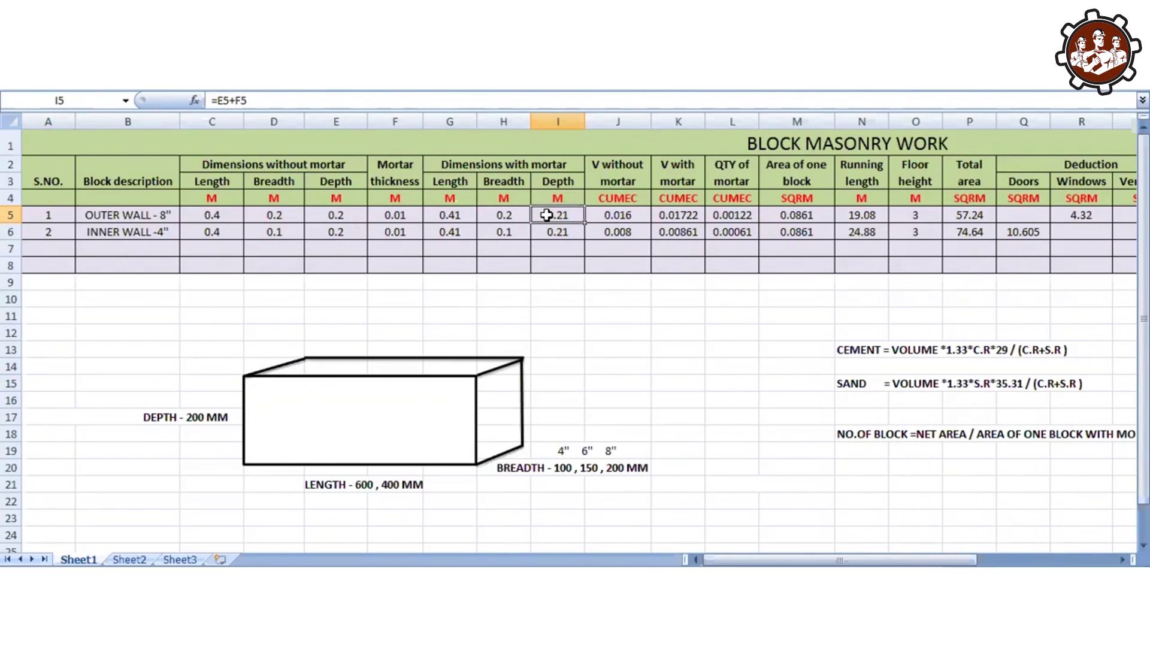
# Step: Inspect the outer wall's formulas for volume without mortar, mortar quantity and area of one block, including the with-mortar dimensions
pyautogui.click(612, 213)
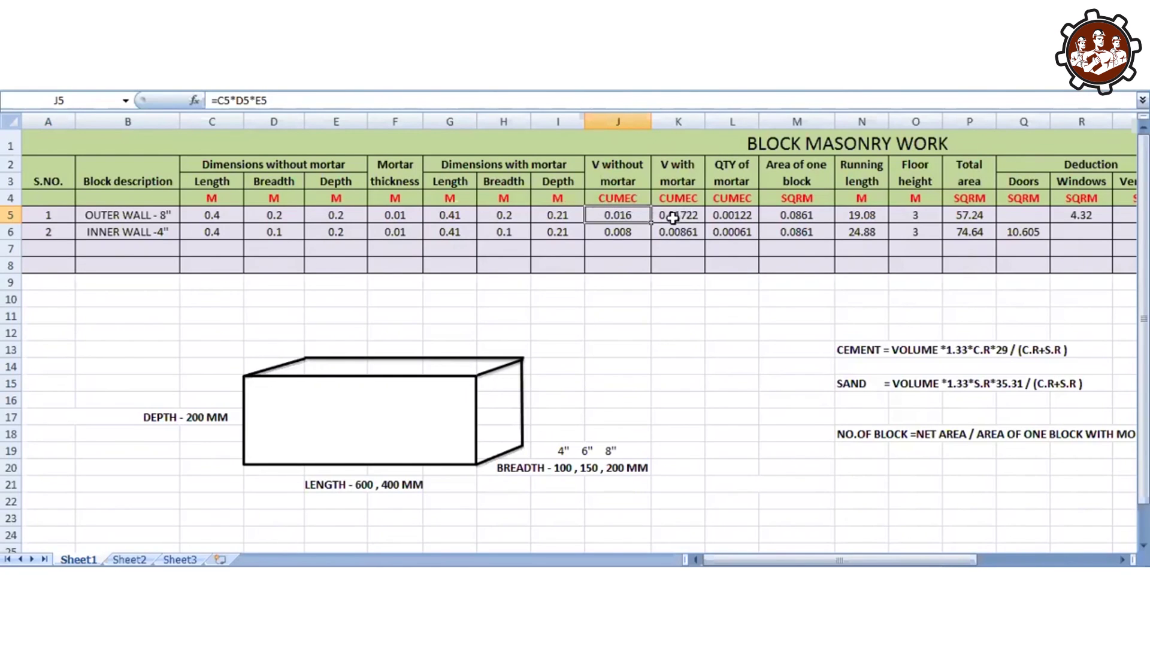
pyautogui.click(456, 214)
pyautogui.click(502, 214)
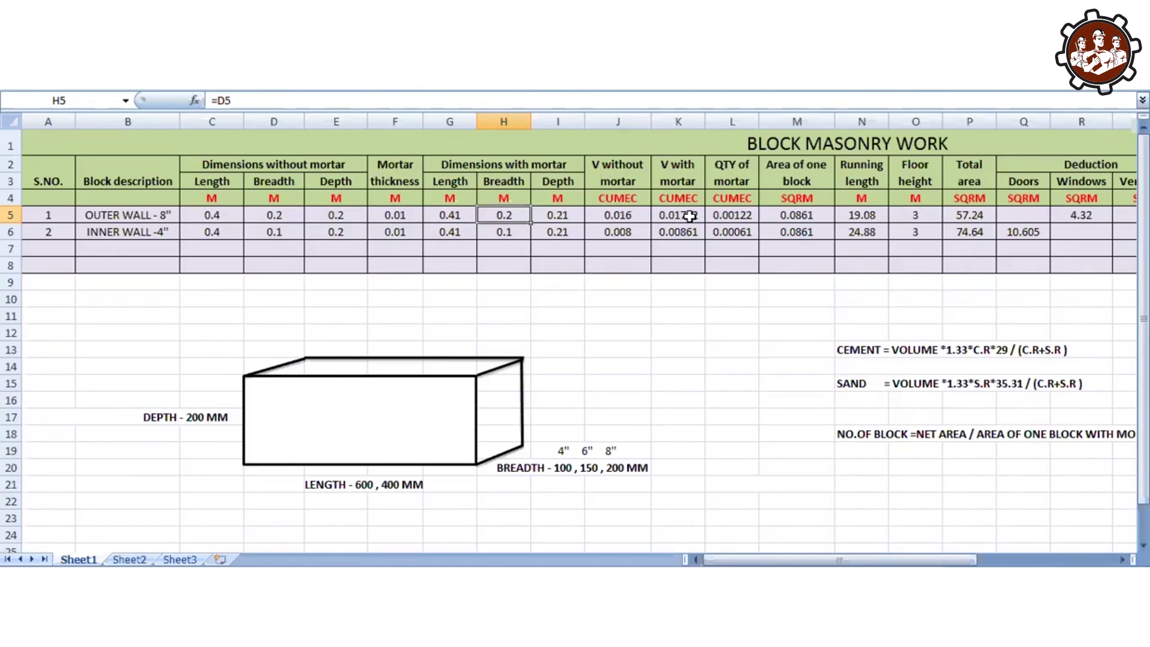
pyautogui.click(723, 216)
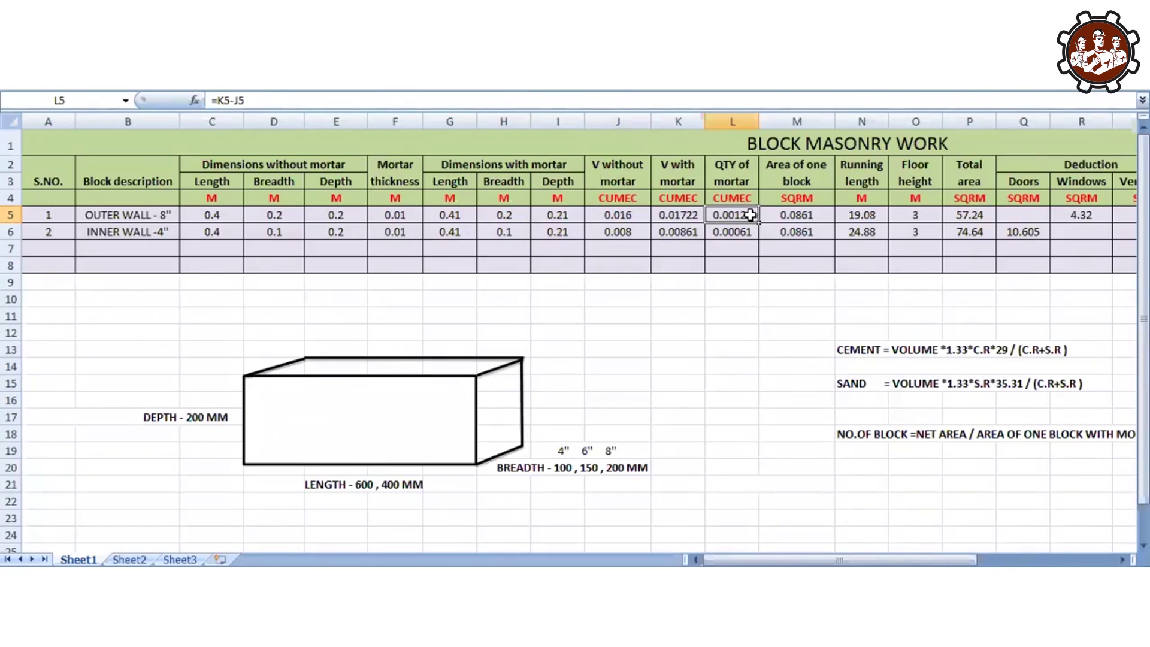
pyautogui.click(785, 213)
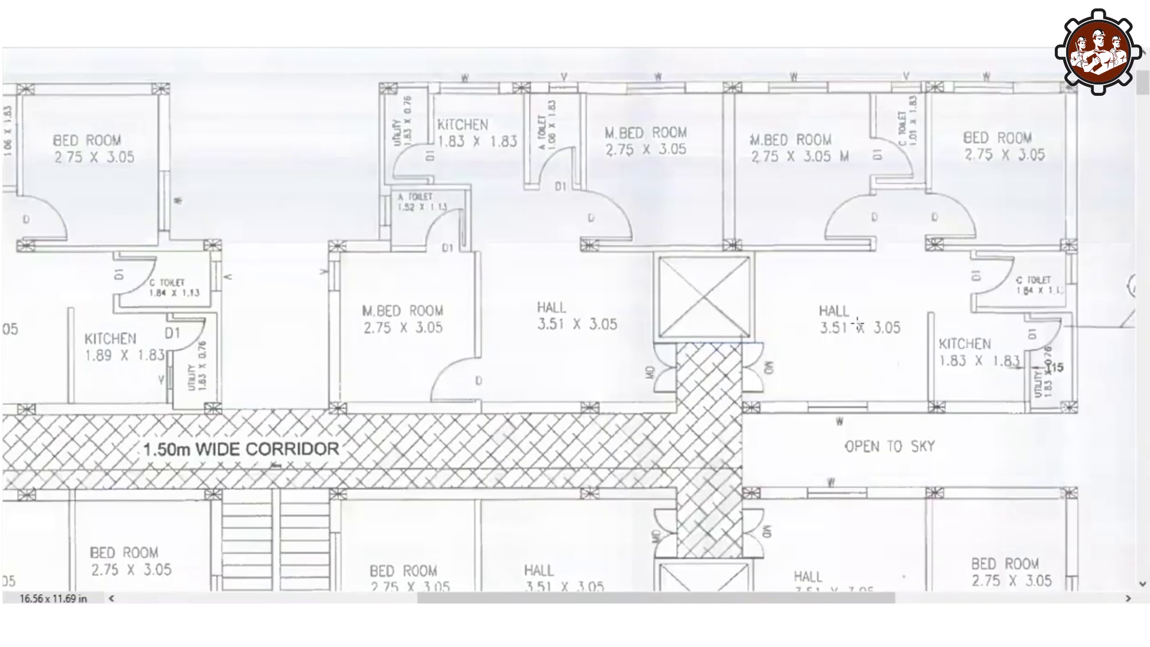
# Step: Examine the floor plan's room sizes and outer walls for the flat with the hall, kitchen and two bedrooms beside the lift
pyautogui.click(912, 244)
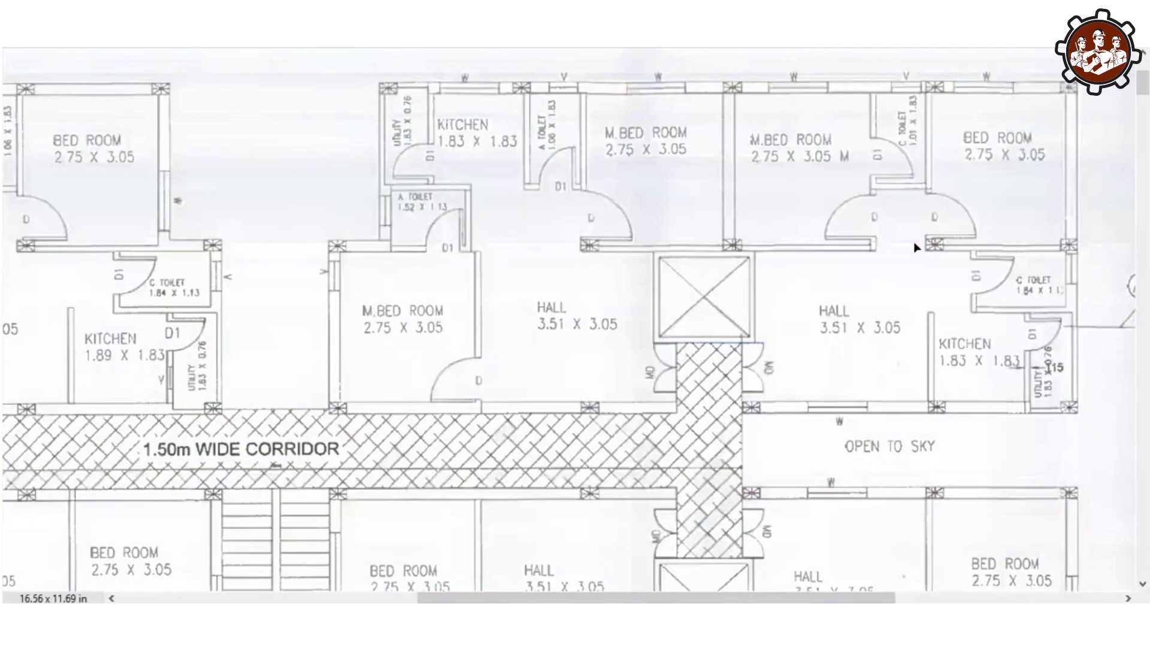
pyautogui.scroll(2, 914, 245)
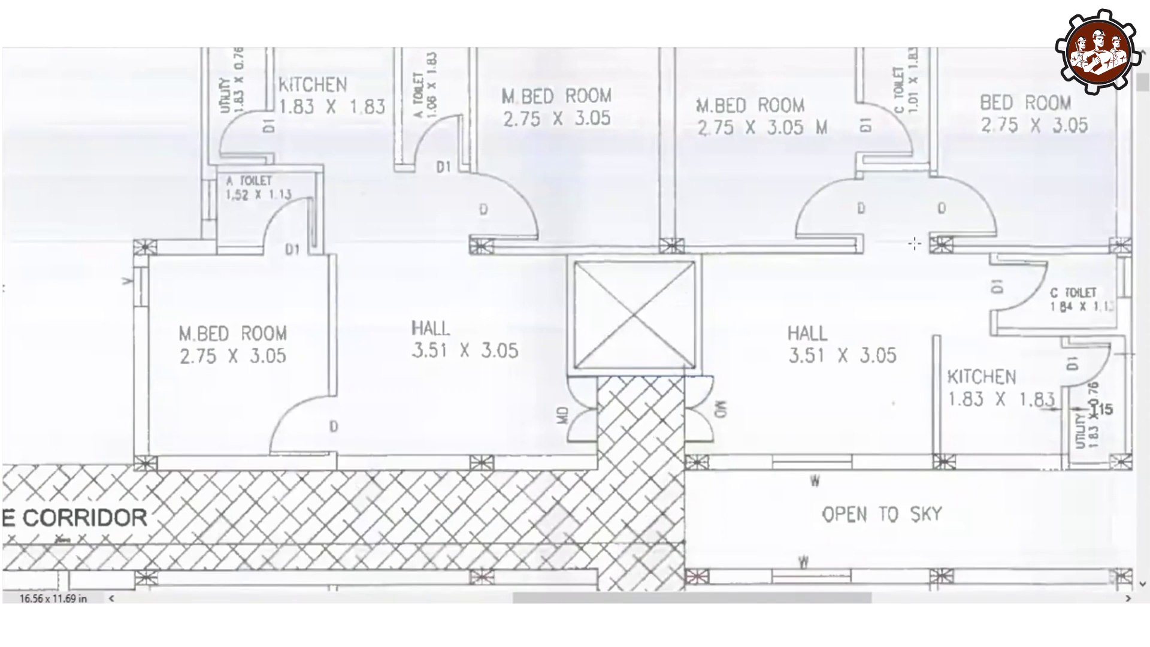
pyautogui.scroll(3, 915, 243)
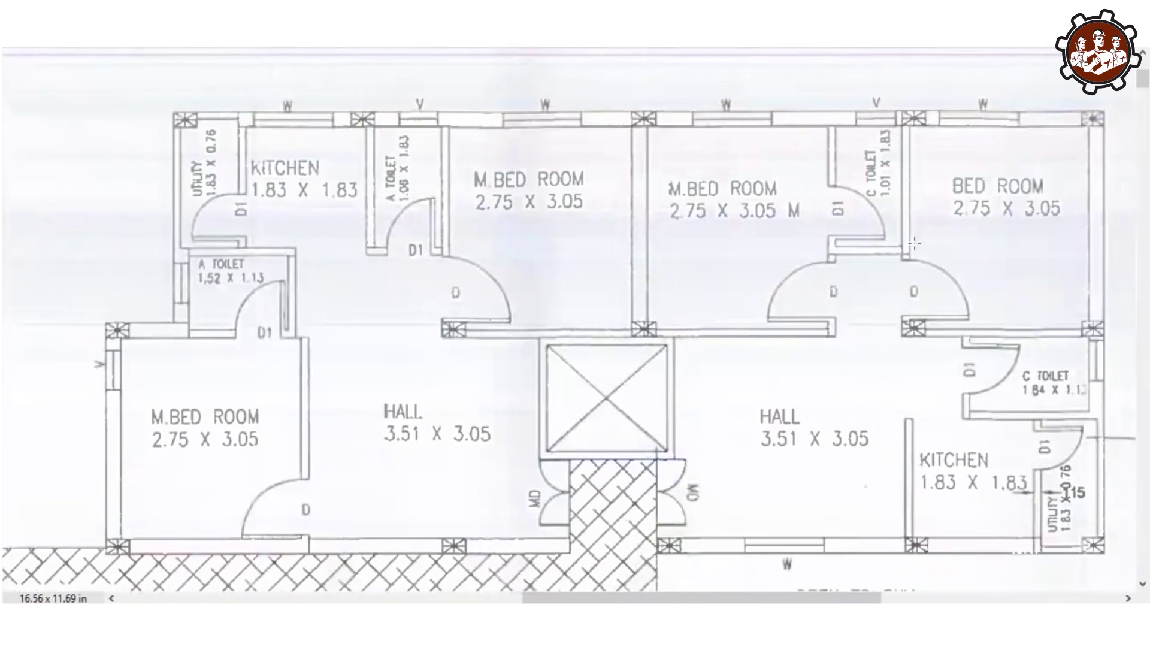
pyautogui.scroll(-1, 913, 243)
pyautogui.hscroll(1, 913, 243)
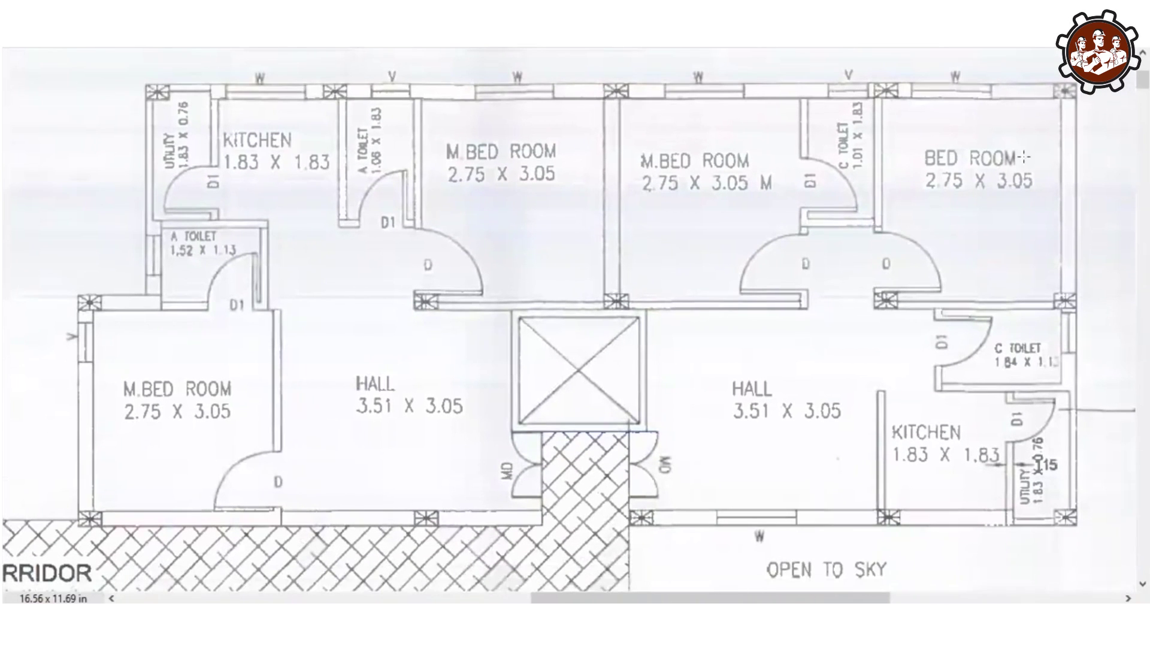
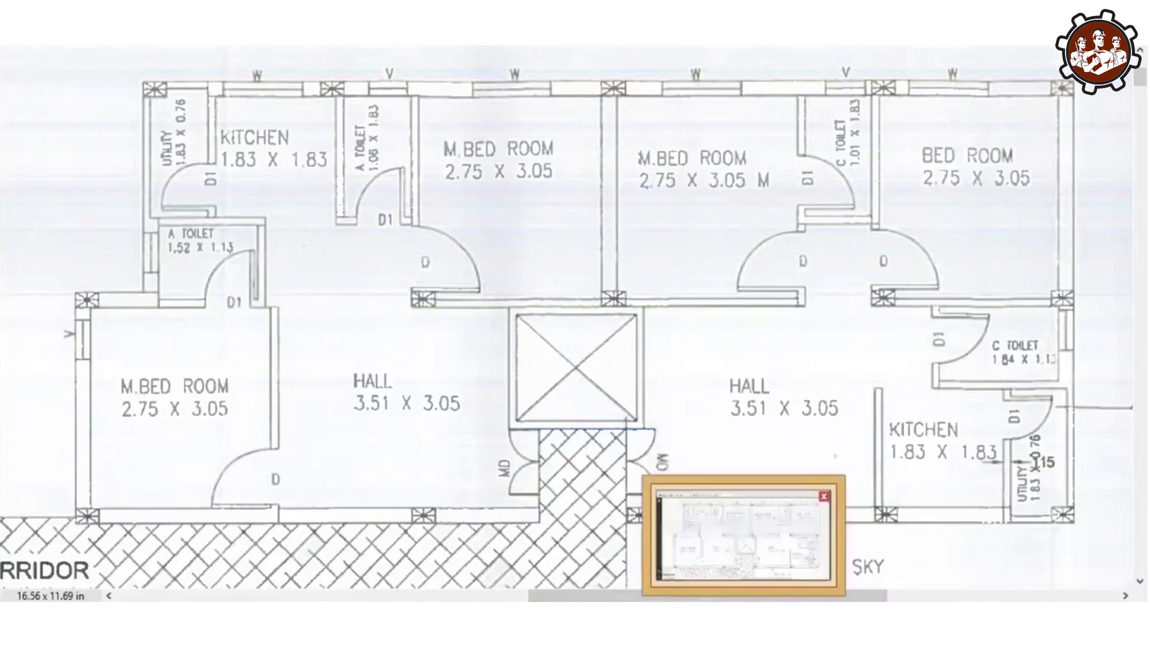
pyautogui.click(742, 539)
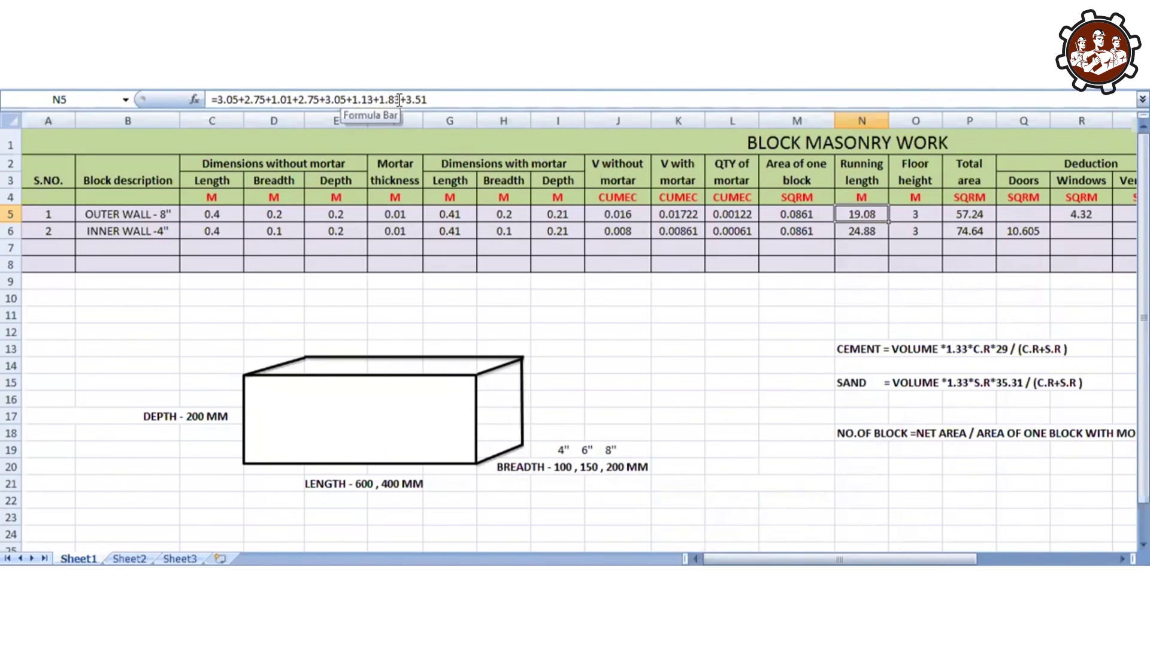
# Step: Check the room lengths summed in the outer wall's running length formula in N5, leaving the formula as it is
pyautogui.moveTo(399, 99); pyautogui.dragTo(426, 100)
pyautogui.click(427, 100)
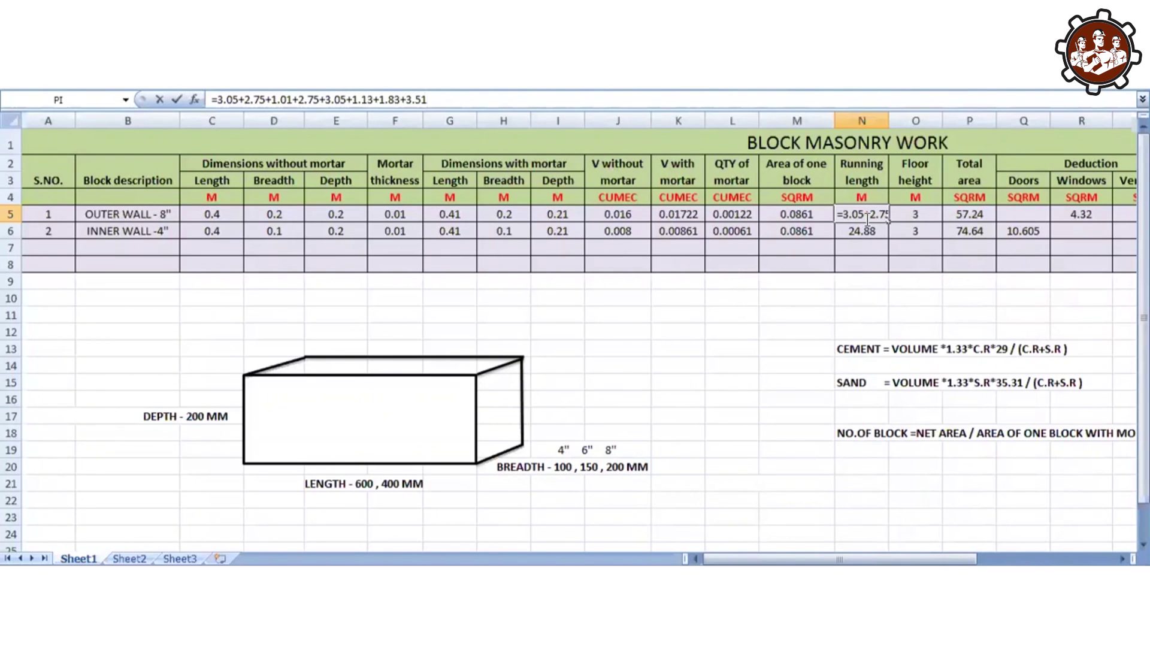
pyautogui.click(860, 294)
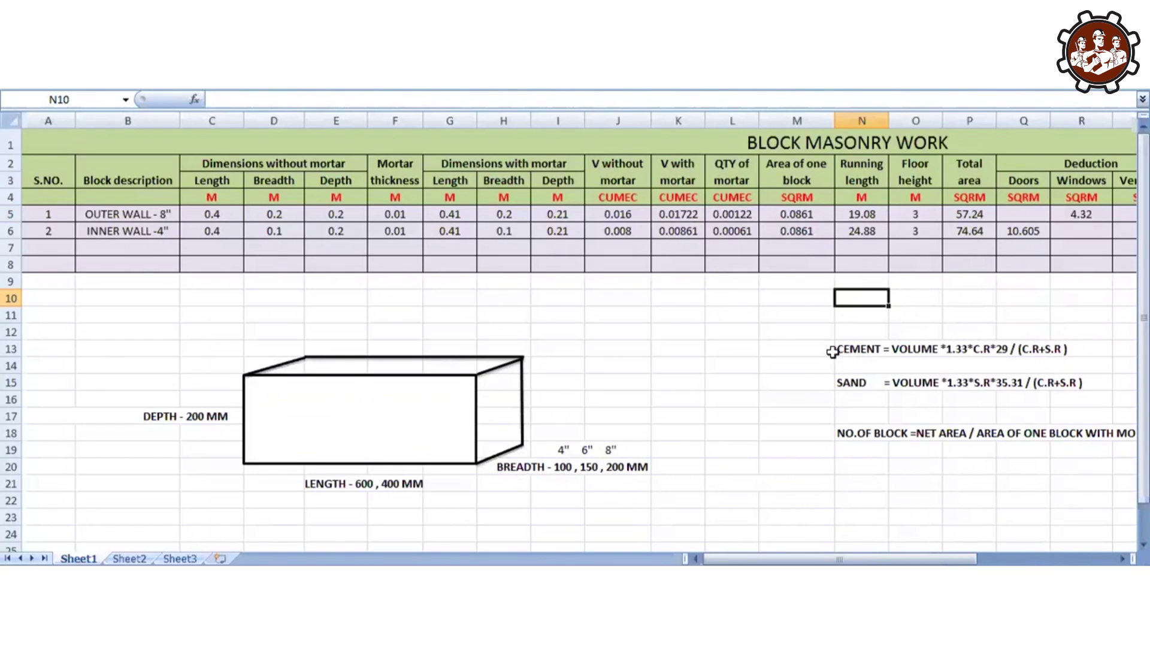
# Step: Switch to the building drawing and look up the ground and first floor heights in the section view
pyautogui.hotkey('alt', 'Tab')
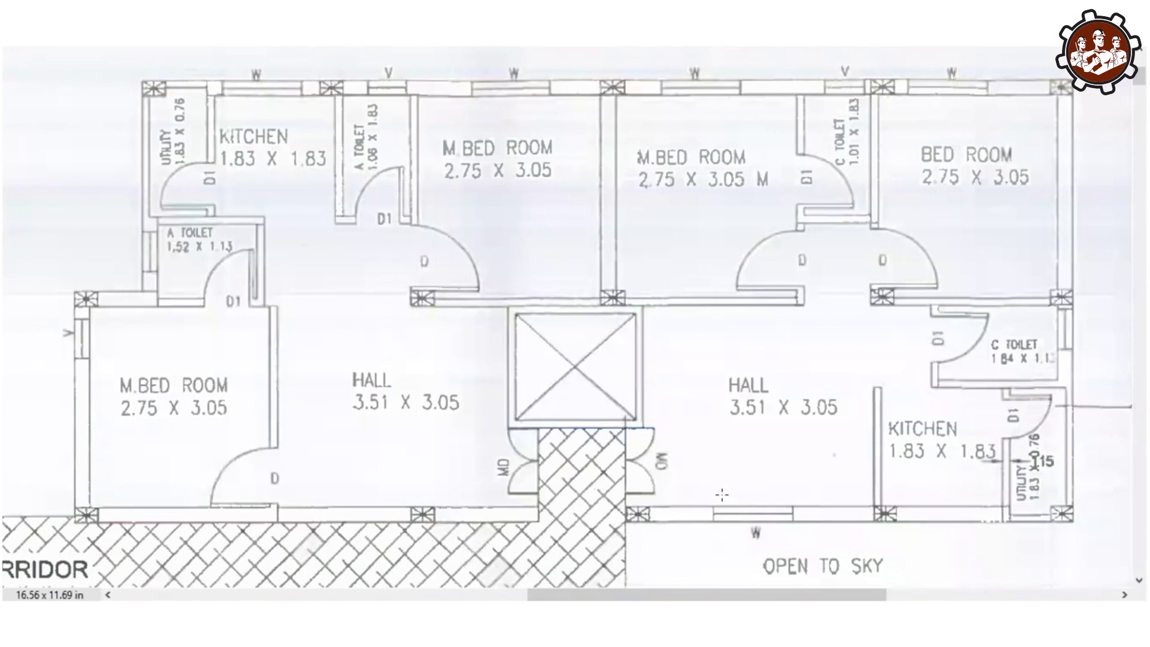
pyautogui.scroll(-15, 721, 495)
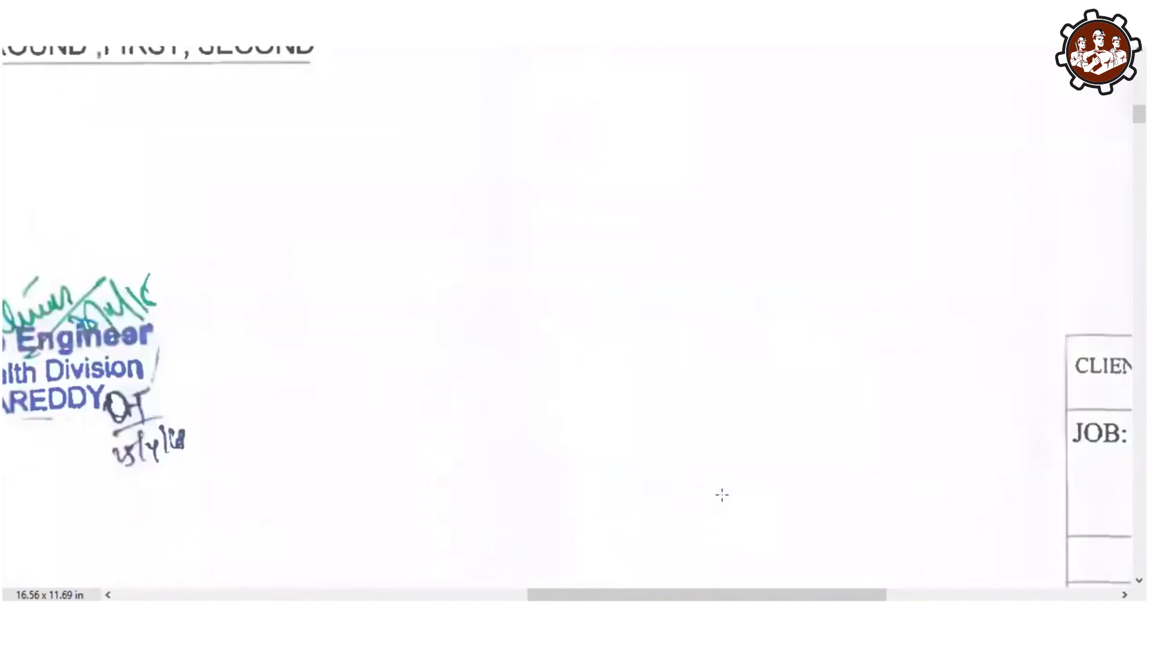
pyautogui.scroll(-10, 722, 494)
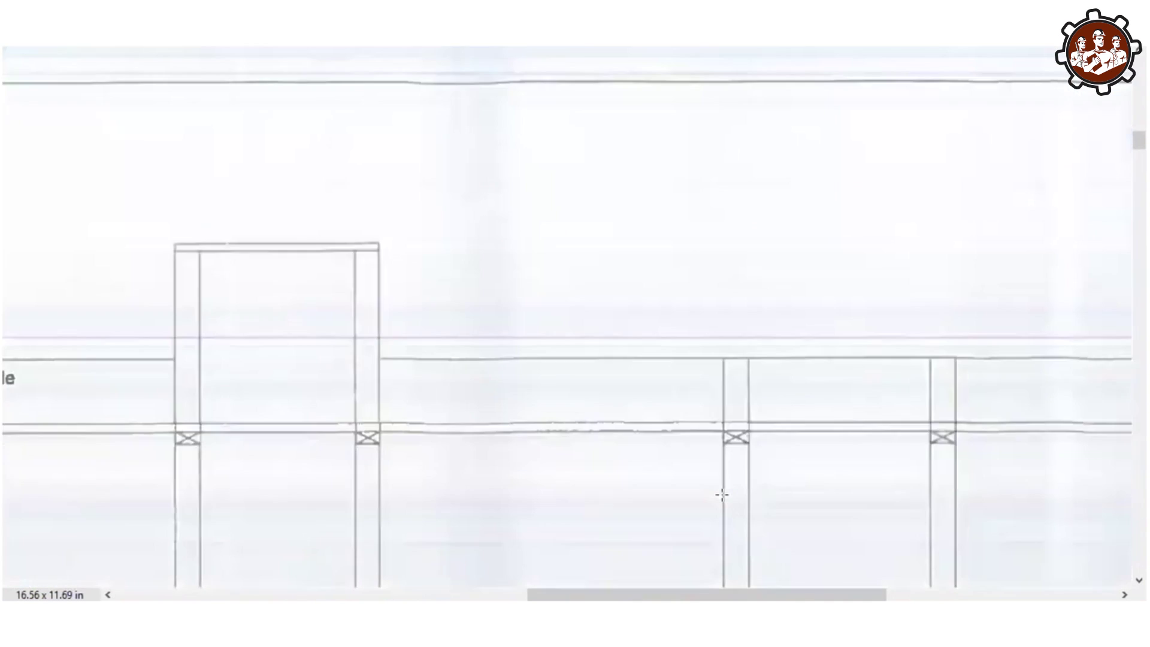
pyautogui.scroll(-5, 721, 494)
pyautogui.hscroll(-10, 721, 494)
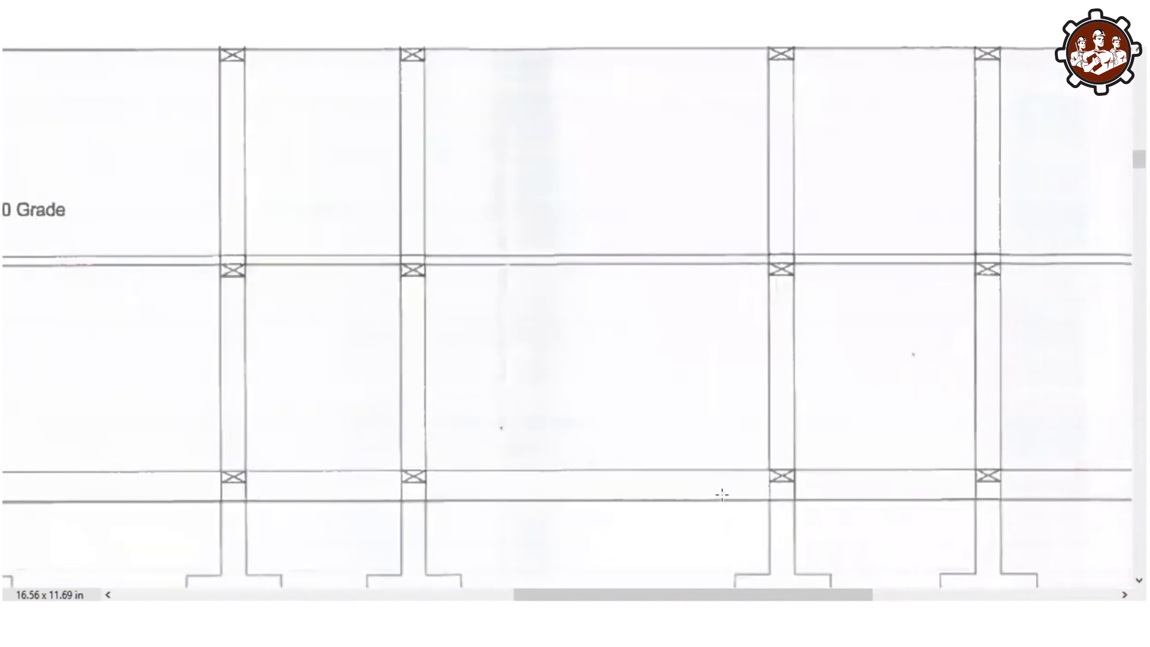
pyautogui.hscroll(-8, 722, 495)
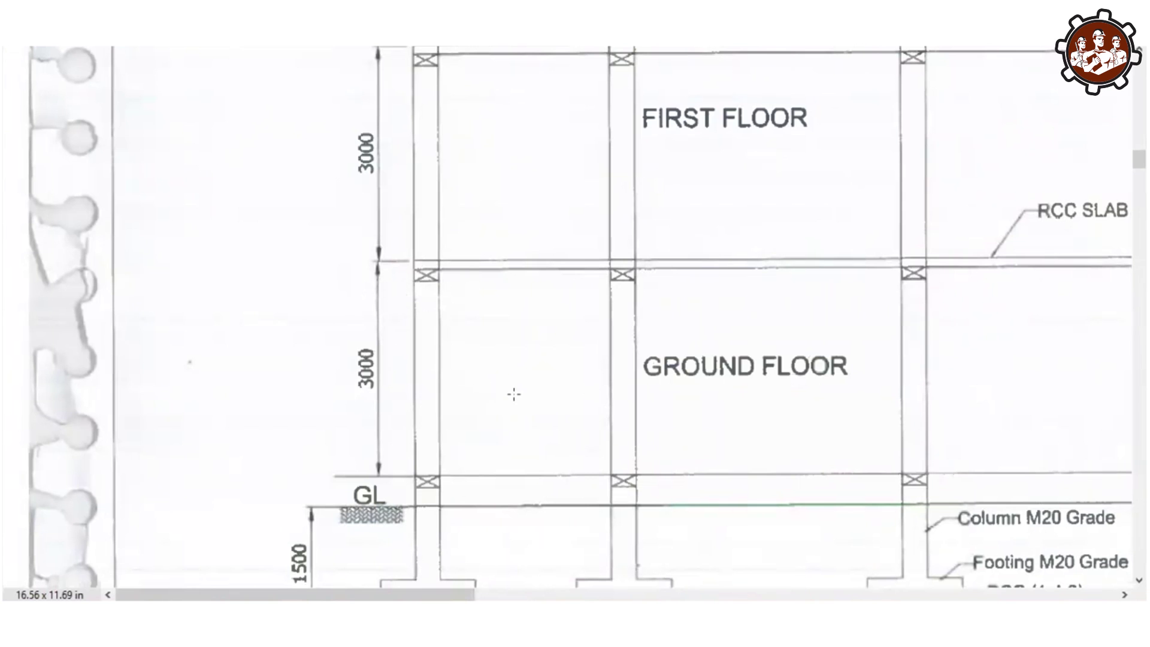
pyautogui.hscroll(10, 573, 393)
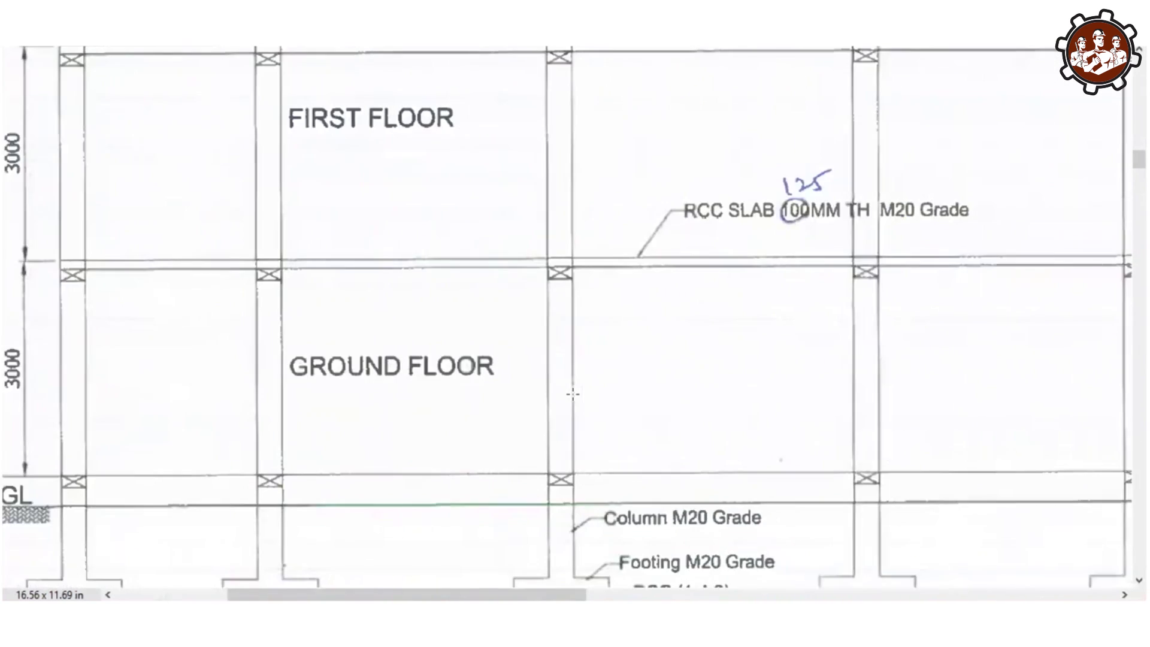
# Step: Return from the section view to the floor plan of the flat beside the lift
pyautogui.scroll(15, 573, 394)
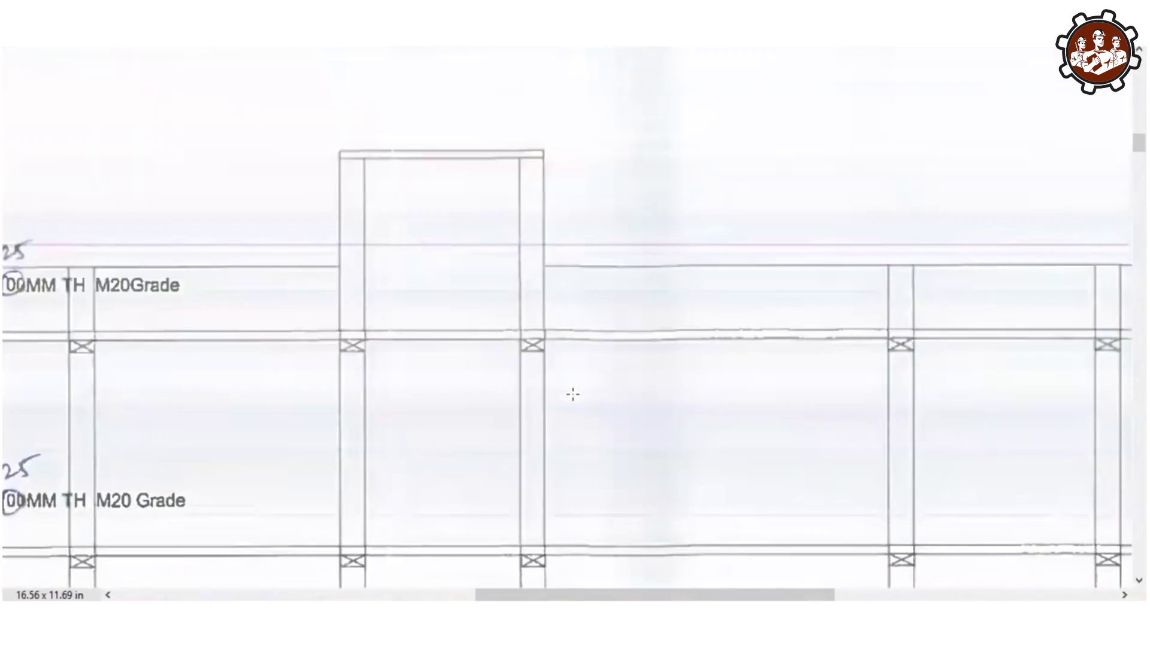
pyautogui.scroll(10, 573, 393)
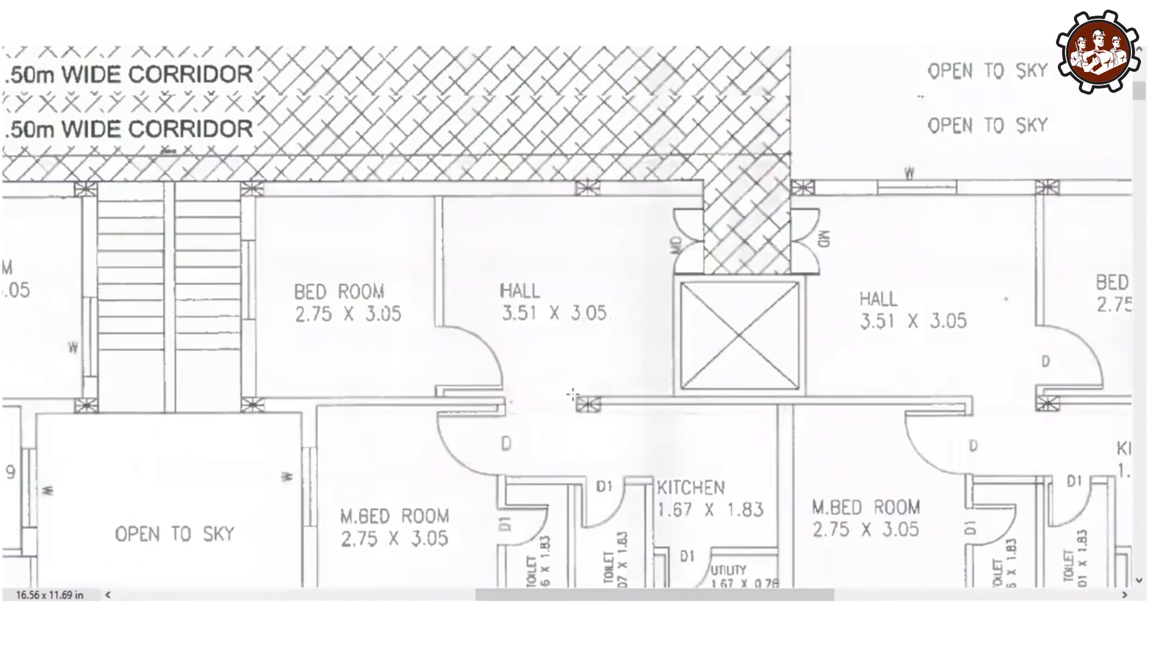
pyautogui.hscroll(5, 573, 394)
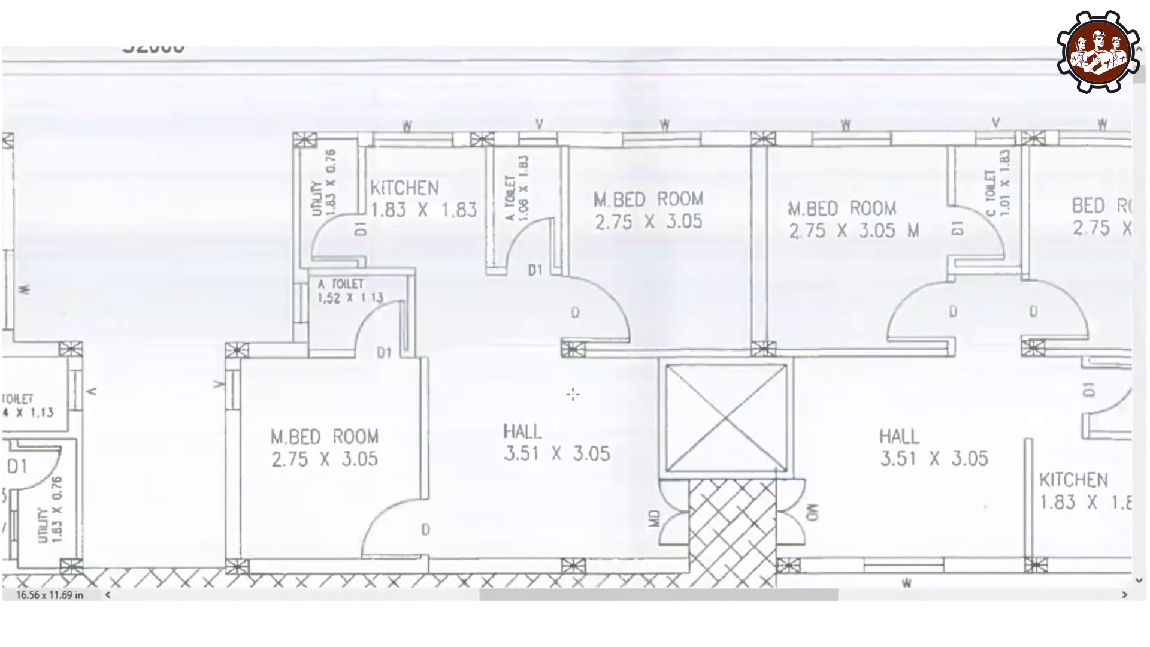
pyautogui.hscroll(3, 573, 394)
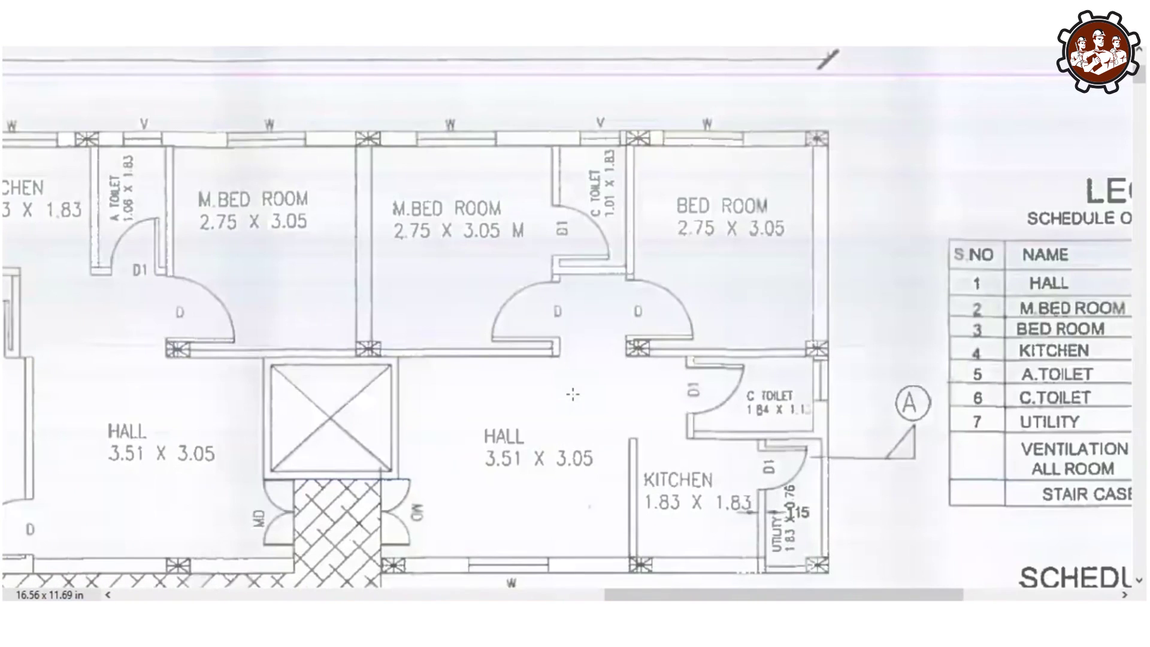
pyautogui.scroll(-2, 573, 394)
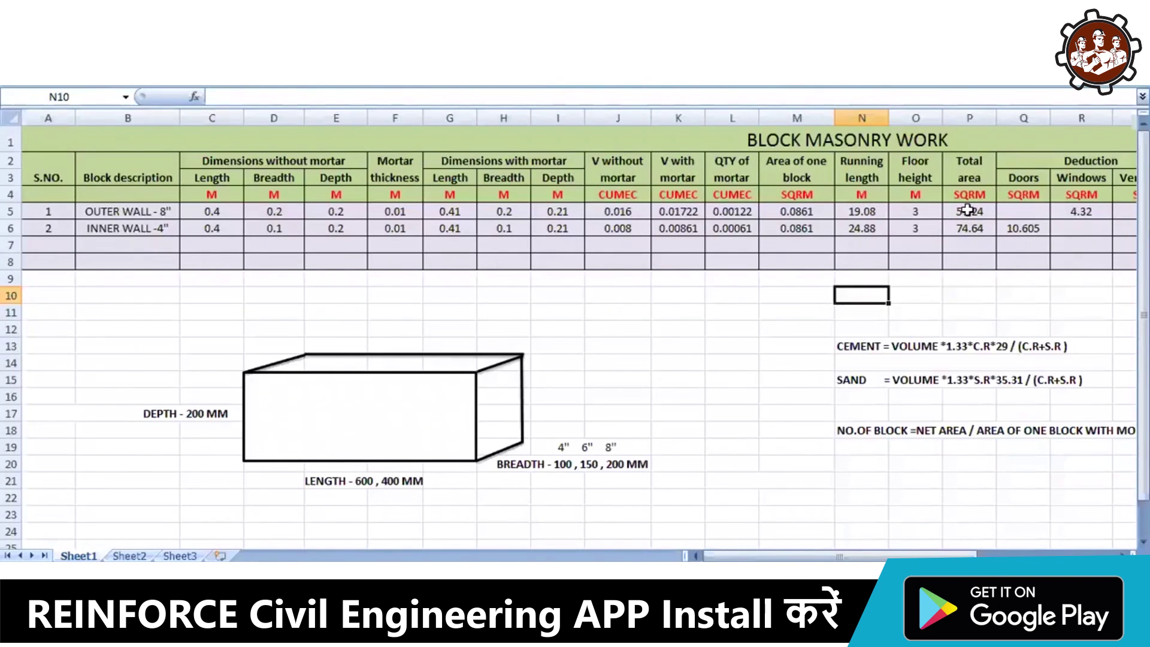
# Step: Switch to the spreadsheet and inspect the outer wall's total area formula and its deduction cells through to net area
pyautogui.click(968, 208)
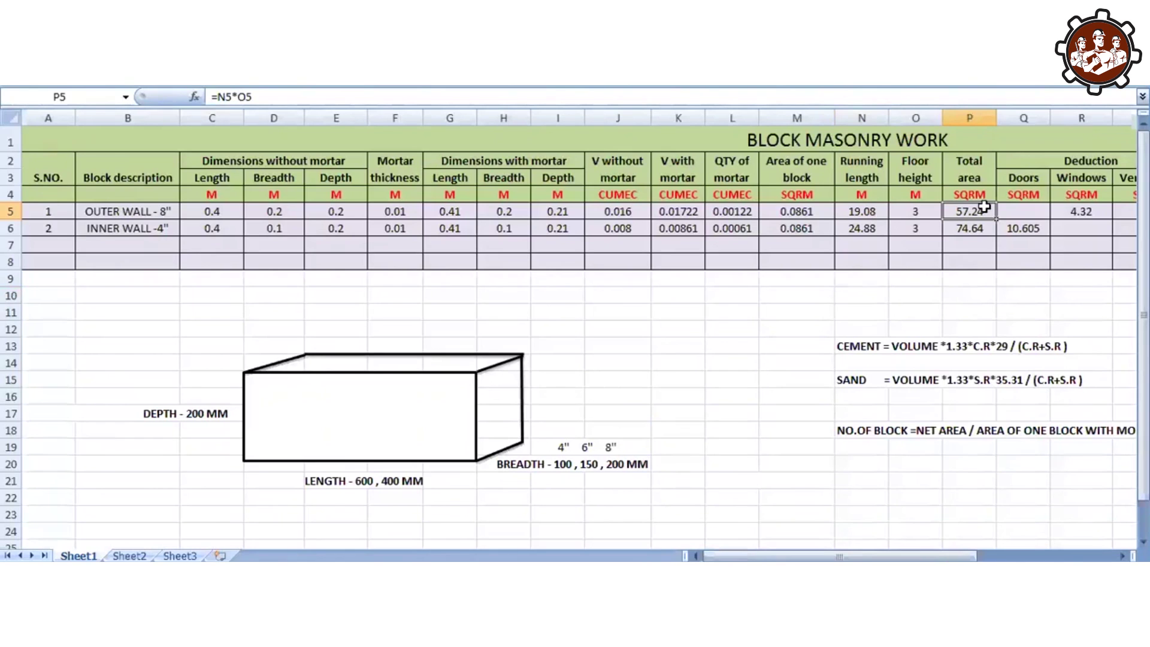
pyautogui.press('Right')
pyautogui.press('Right')
pyautogui.press('Right')
pyautogui.press('Right')
pyautogui.press('Right')
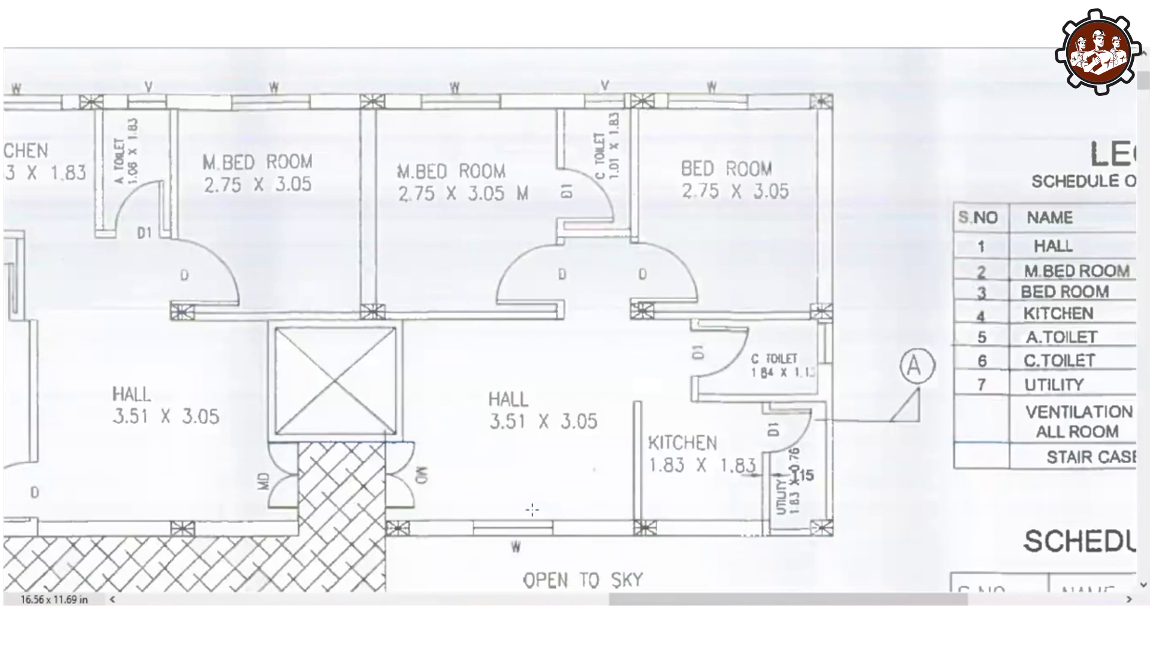
# Step: Look up the door, window and ventilator sizes in the drawing's Schedule of Openings
pyautogui.hscroll(7, 532, 509)
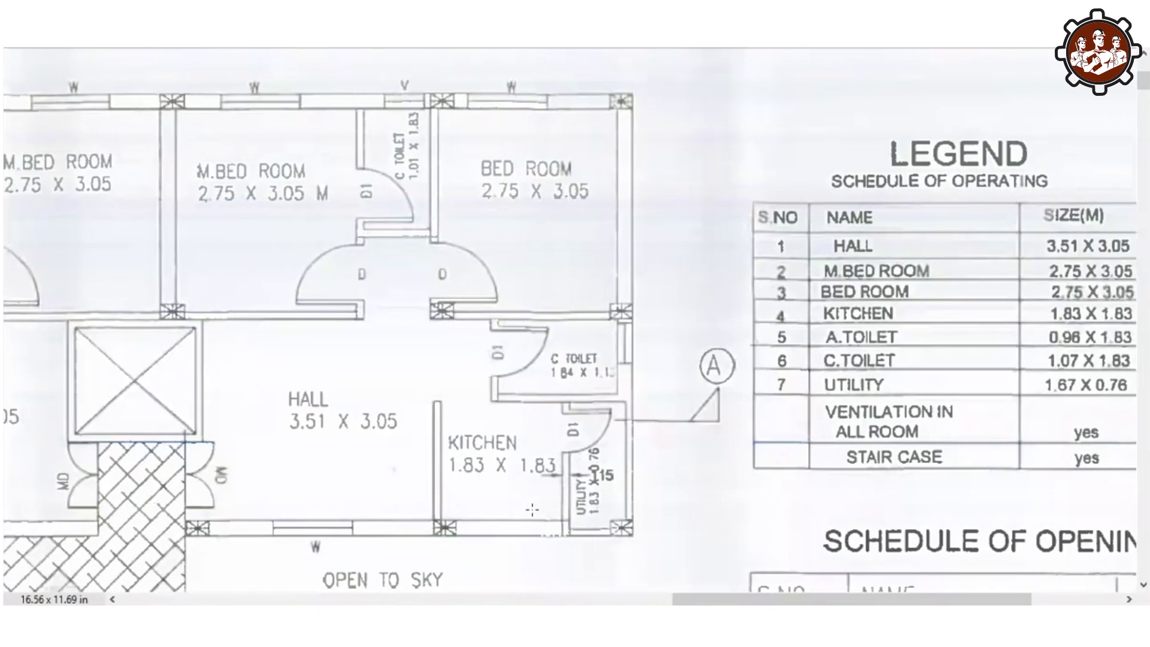
pyautogui.scroll(-5, 532, 509)
pyautogui.hscroll(3, 532, 510)
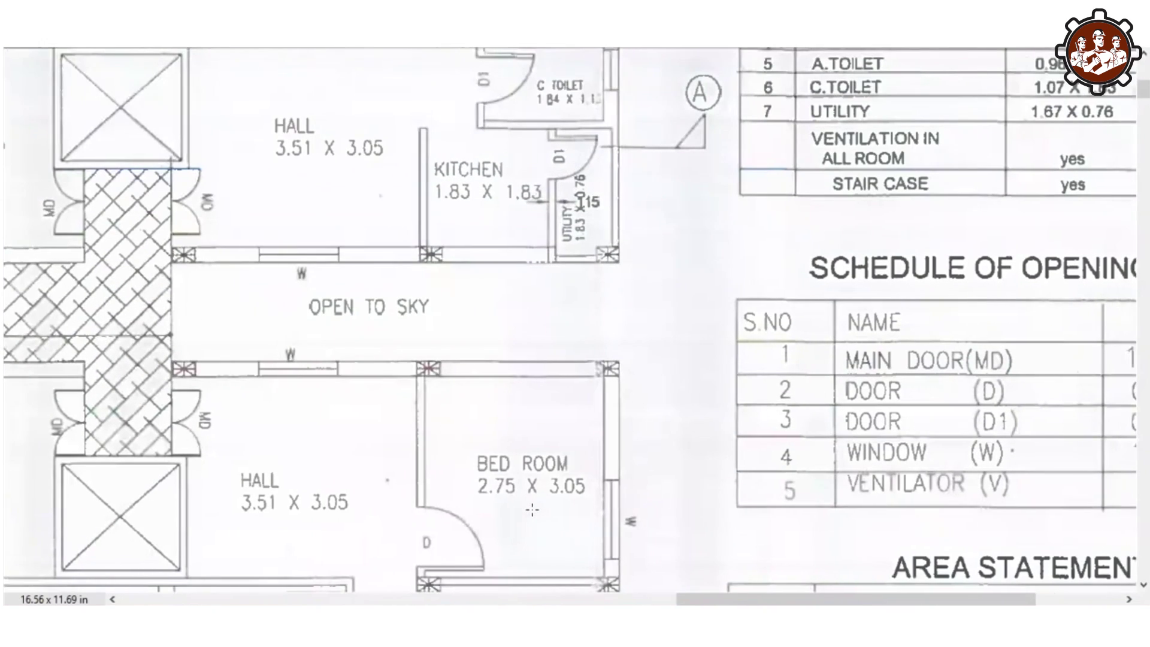
pyautogui.hscroll(4, 532, 510)
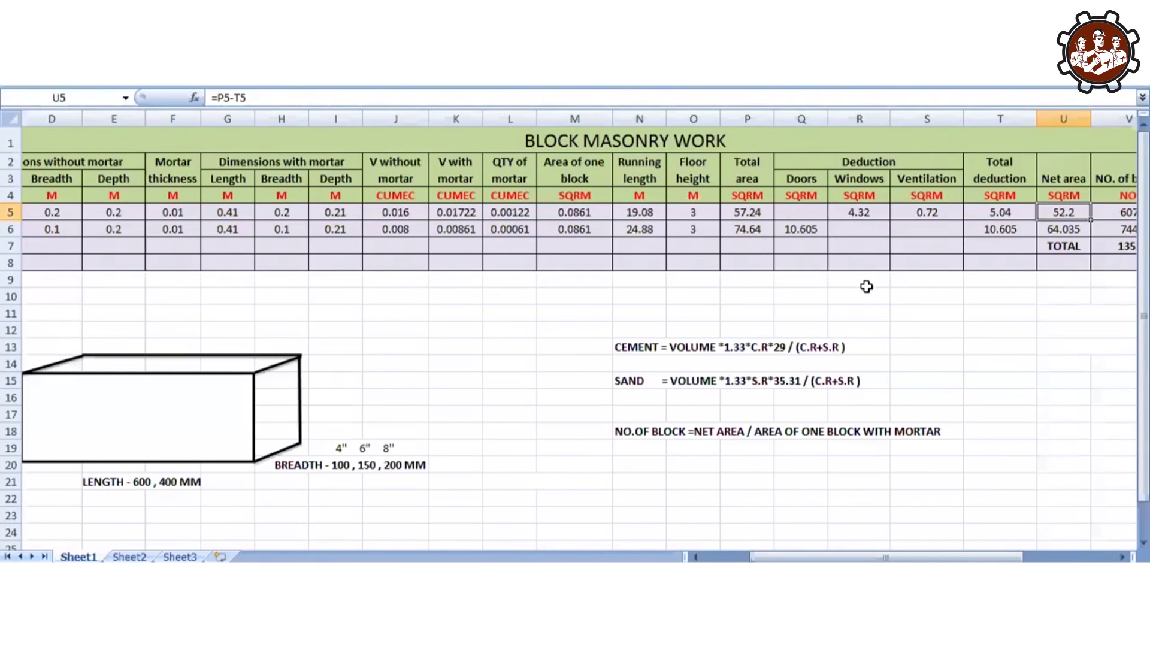
# Step: Inspect the outer wall's window and ventilation deduction formulas in the spreadsheet
pyautogui.click(864, 209)
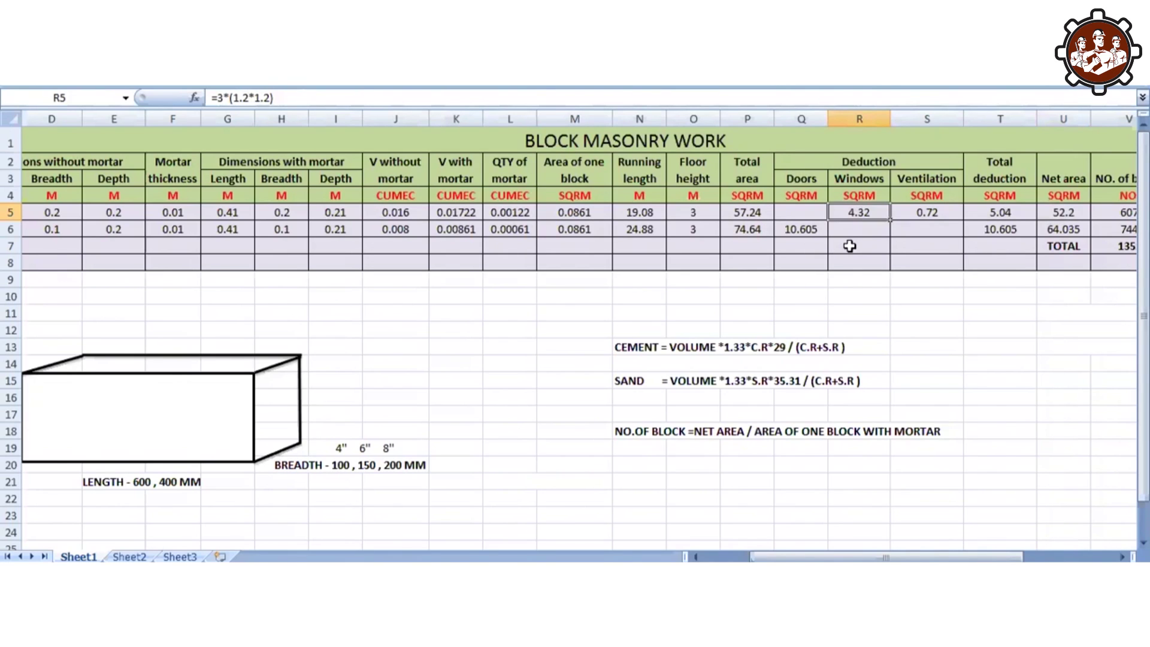
pyautogui.click(915, 216)
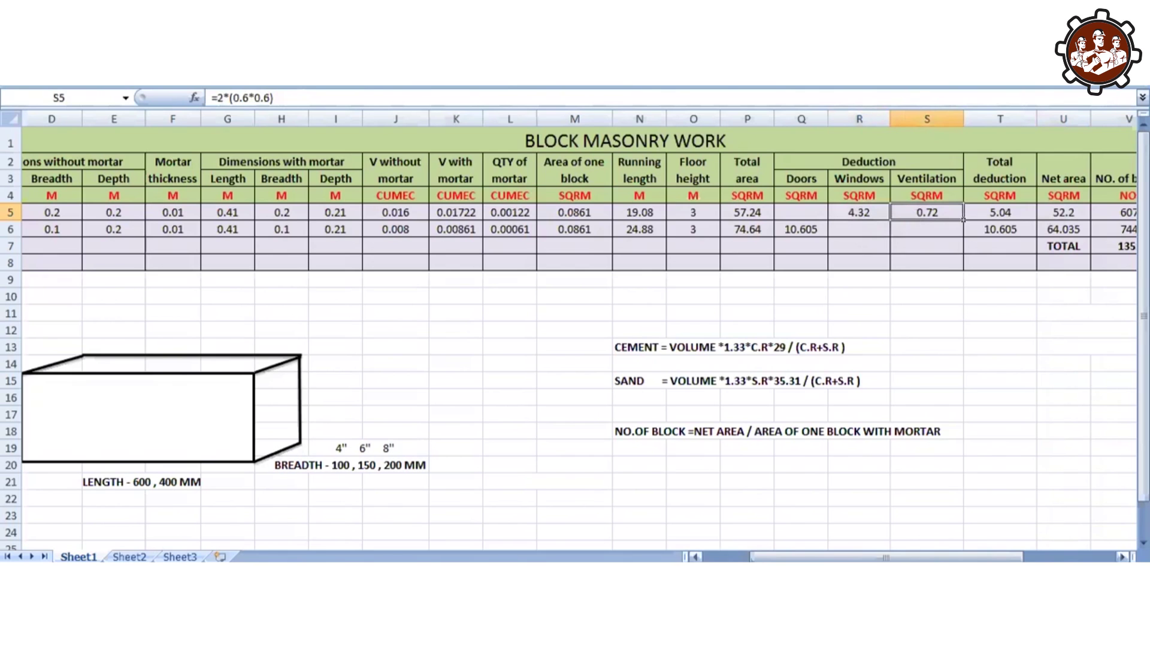
# Step: Switch to the drawing and locate the windows and ventilators along the flat's outer walls in the floor plan
pyautogui.moveTo(757, 569)
pyautogui.click(758, 515)
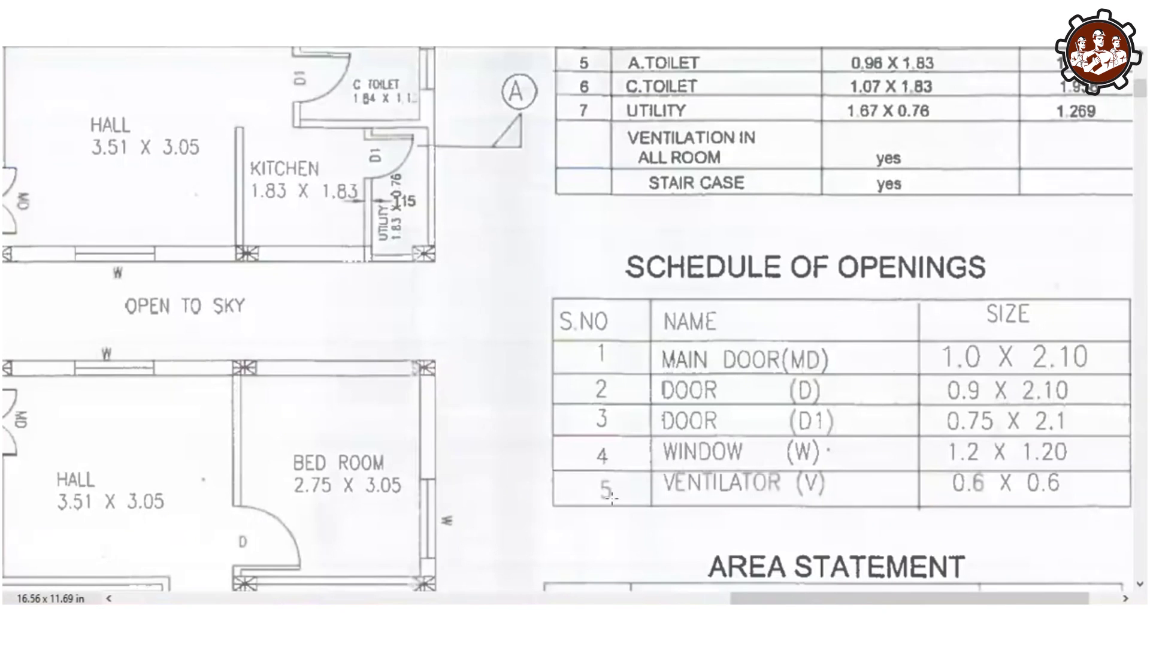
pyautogui.hscroll(-3, 612, 497)
pyautogui.hscroll(-4, 611, 497)
pyautogui.scroll(6, 611, 497)
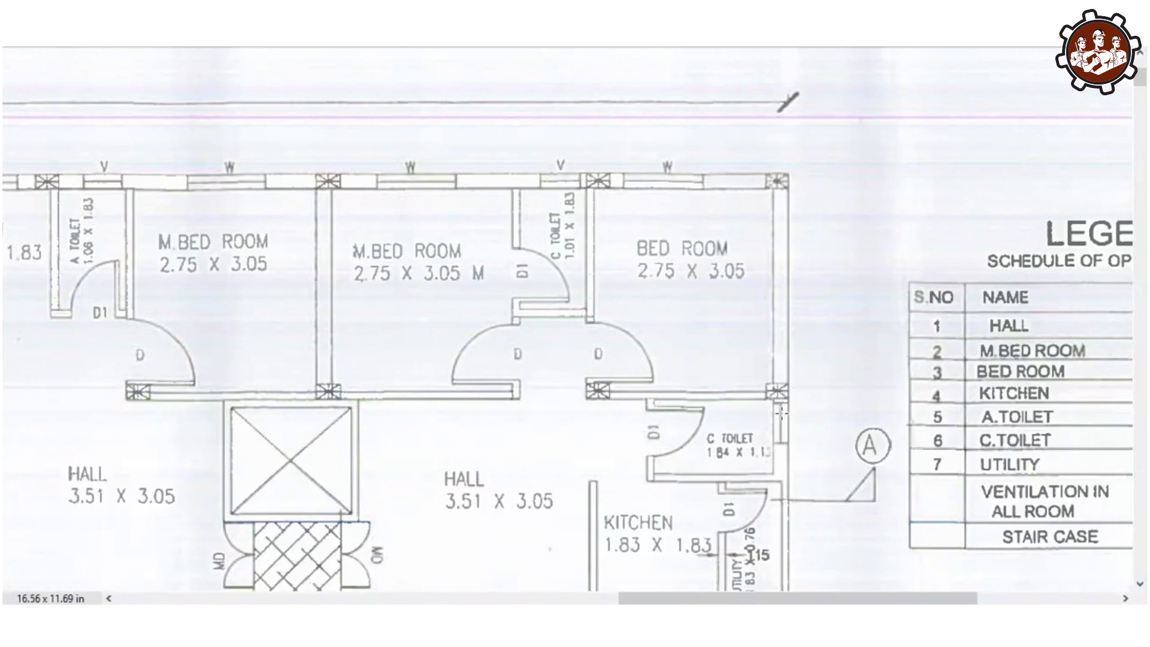
# Step: Look up the window and ventilator sizes again in the drawing's Schedule of Openings
pyautogui.hscroll(5, 782, 414)
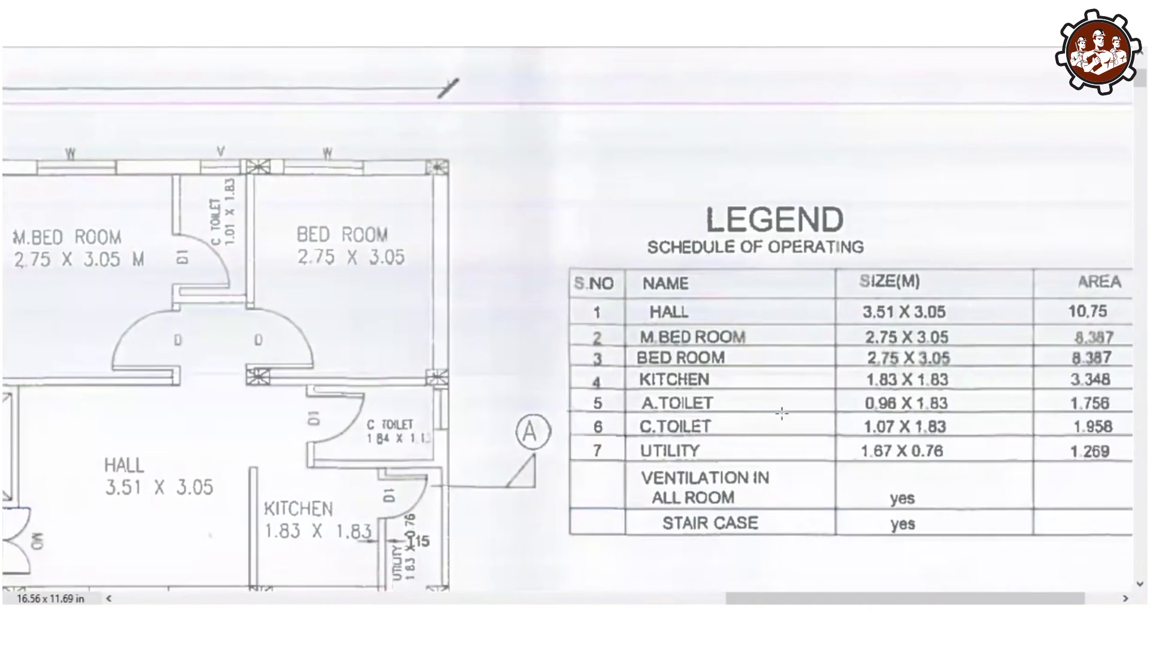
pyautogui.scroll(-7, 781, 414)
pyautogui.hscroll(1, 781, 413)
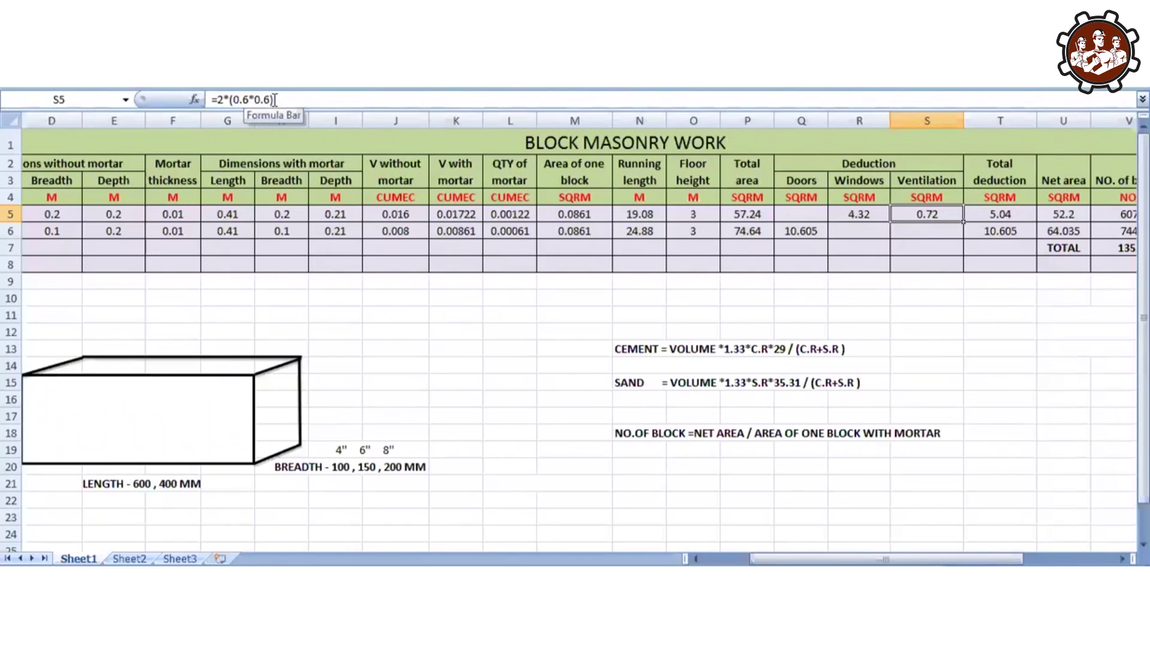
# Step: Inspect the outer wall's total deduction and net area formulas, continuing along row 5 to the mortar ratio
pyautogui.click(1023, 216)
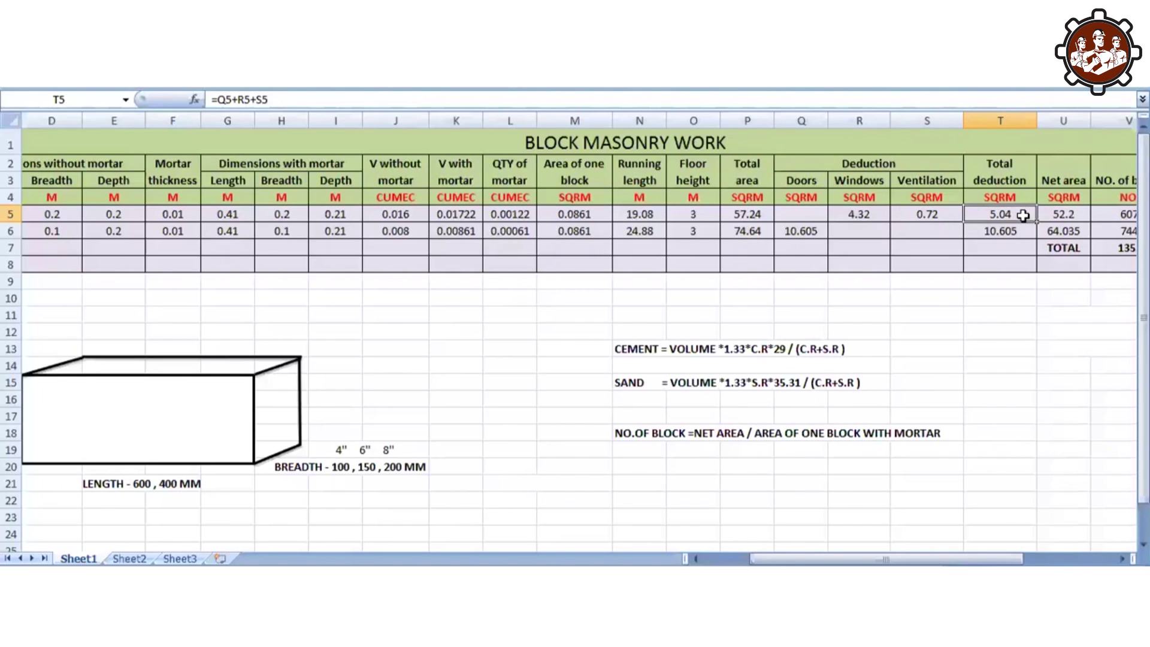
pyautogui.click(1072, 215)
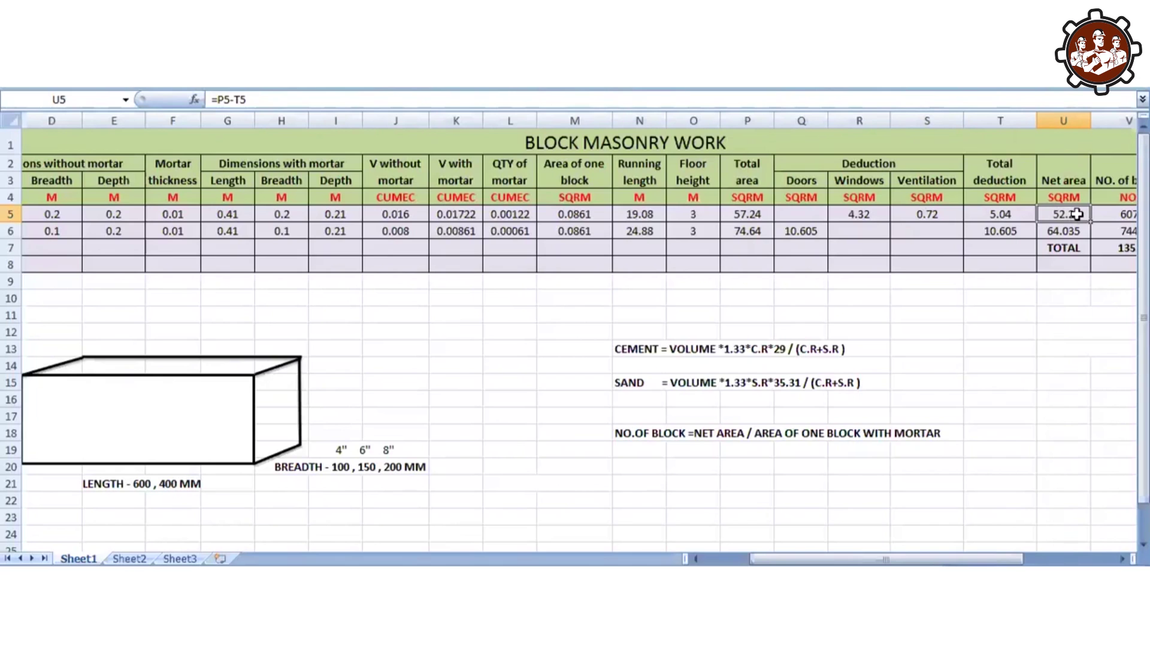
pyautogui.press('Right')
pyautogui.press('Right')
pyautogui.press('Right')
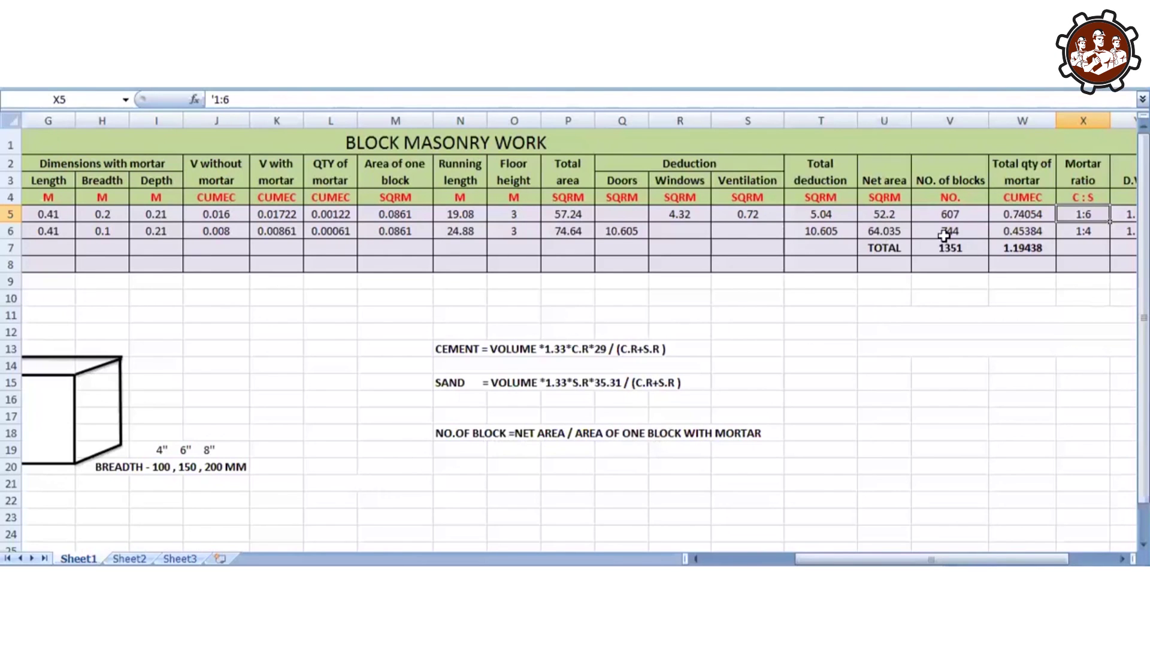
# Step: Inspect the outer wall's formulas for number of blocks, mortar quantity per block and total quantity of mortar
pyautogui.click(941, 213)
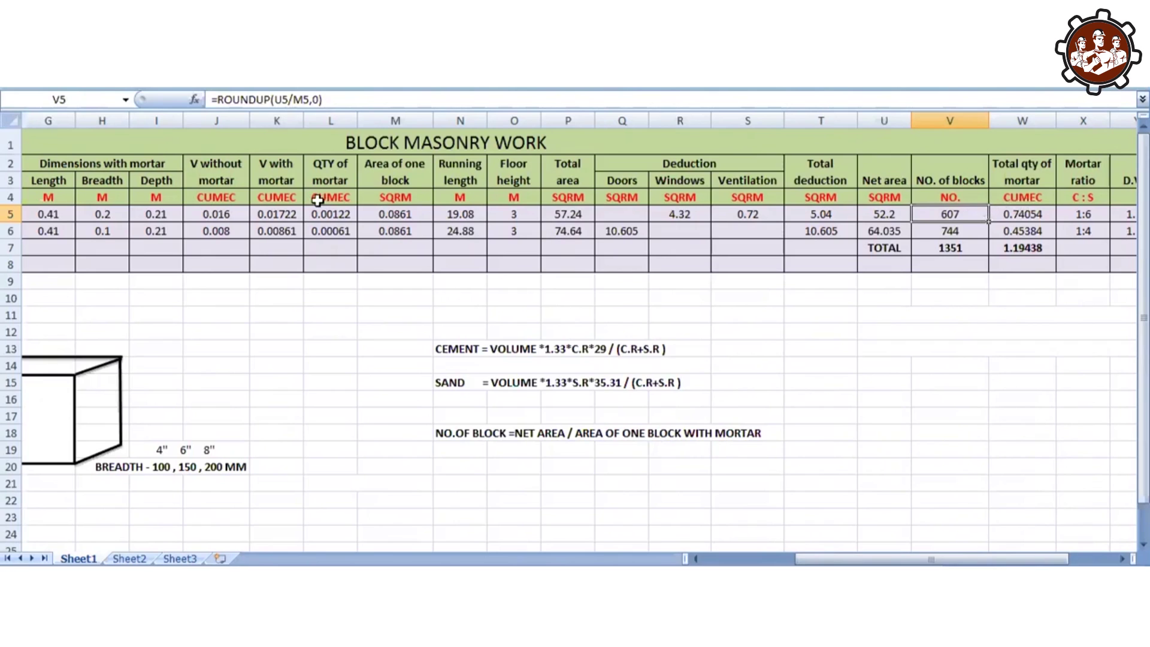
pyautogui.click(331, 214)
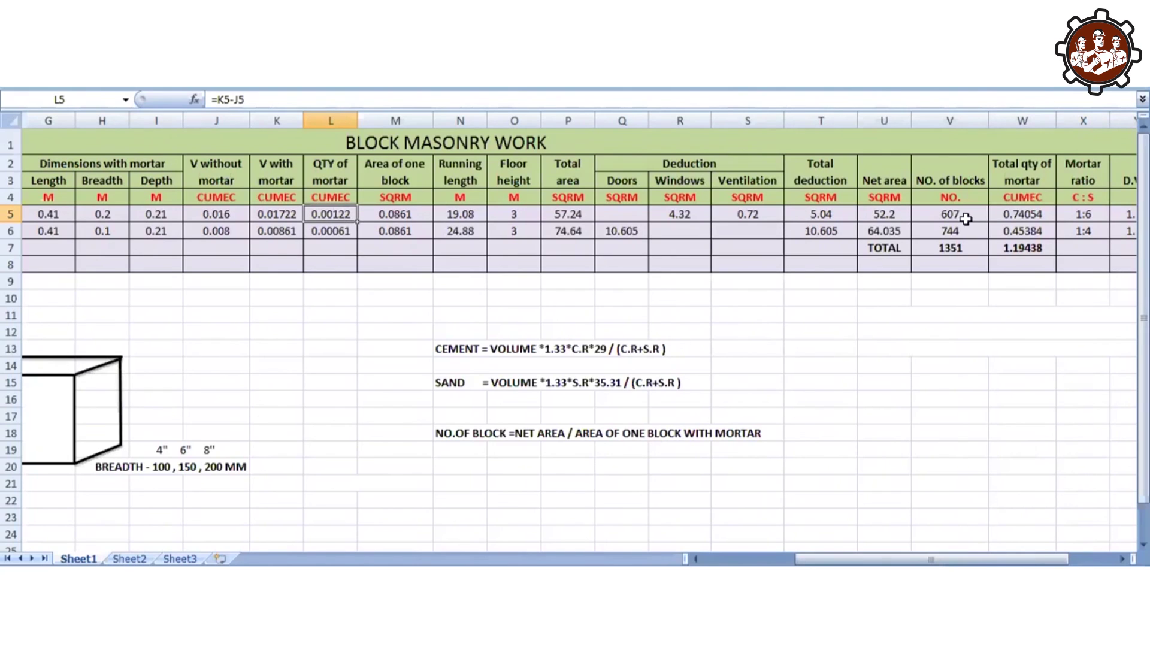
pyautogui.click(1035, 213)
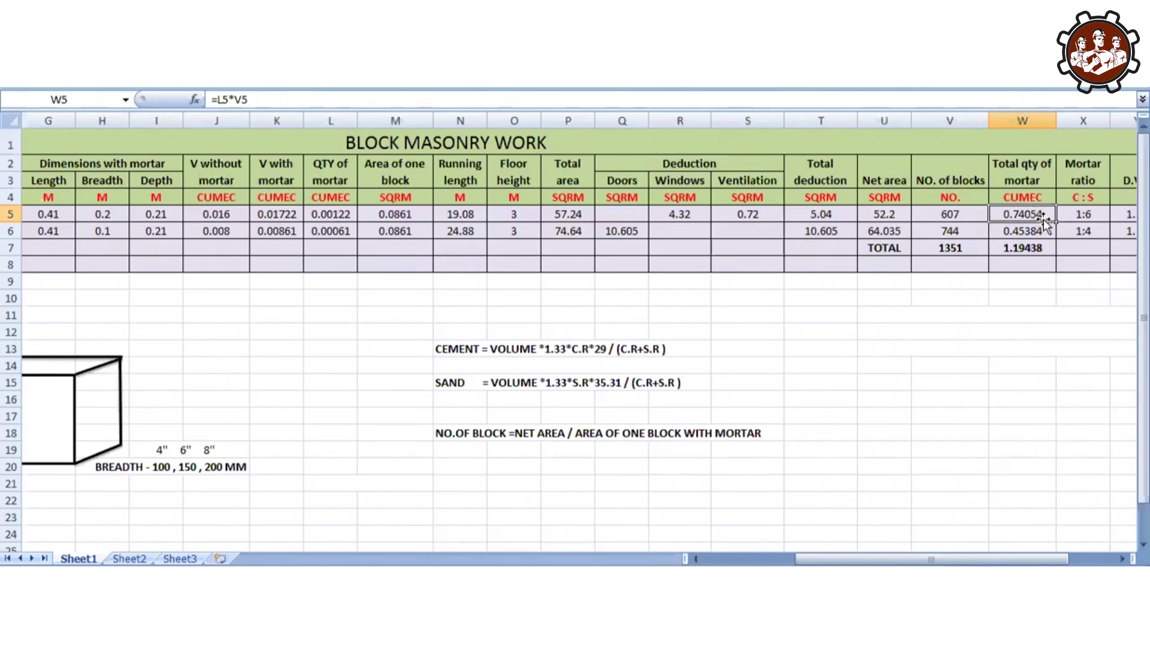
# Step: Inspect the outer wall's mortar ratio, D.V.F and cement cells, plus the inner wall's cement and sand cells
pyautogui.press('Right')
pyautogui.press('Right')
pyautogui.press('Right')
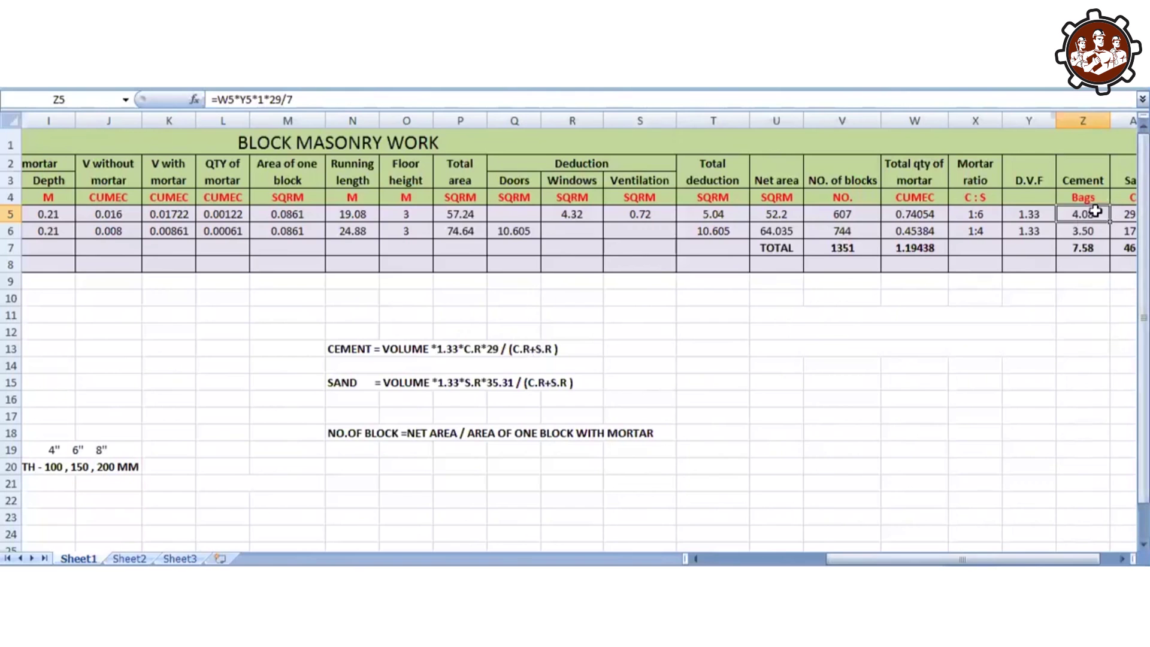
pyautogui.click(1098, 234)
pyautogui.press('Right')
pyautogui.press('Right')
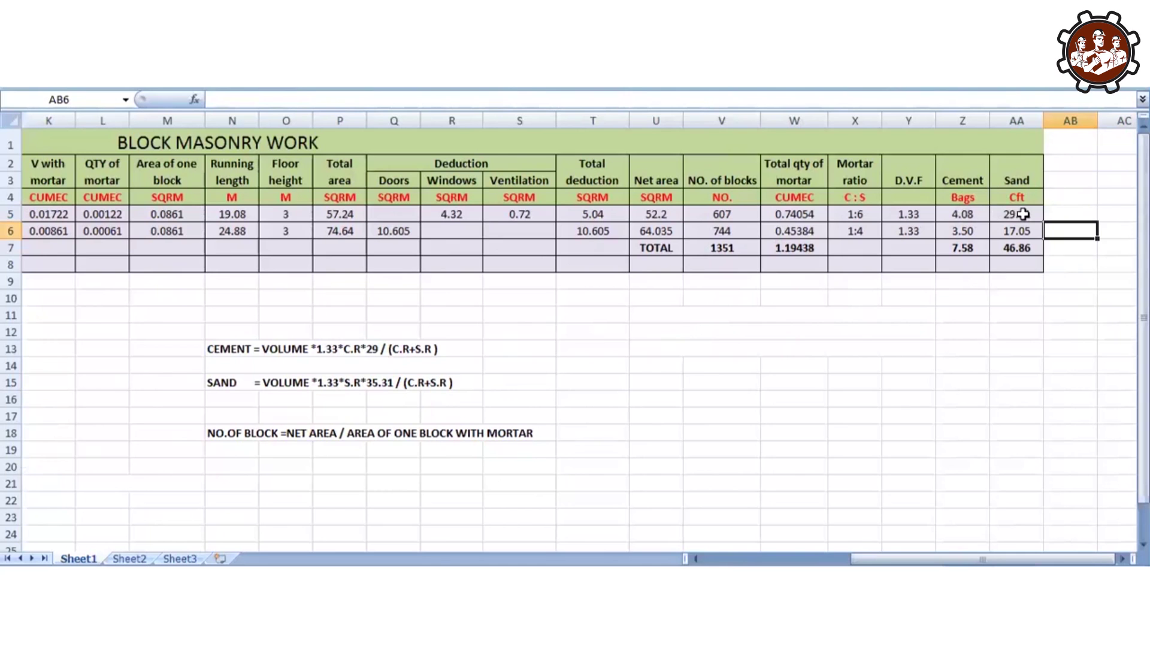
# Step: Return along the inner wall row to the first column, ending at cell A7
pyautogui.press('Left')
pyautogui.press('Left')
pyautogui.press('Left')
pyautogui.press('Left')
pyautogui.press('Left')
pyautogui.press('Left')
pyautogui.press('Left')
pyautogui.press('Left')
pyautogui.press('Left')
pyautogui.press('Left')
pyautogui.press('Left')
pyautogui.press('Left')
pyautogui.press('Left')
pyautogui.press('Left')
pyautogui.press('Left')
pyautogui.press('Left')
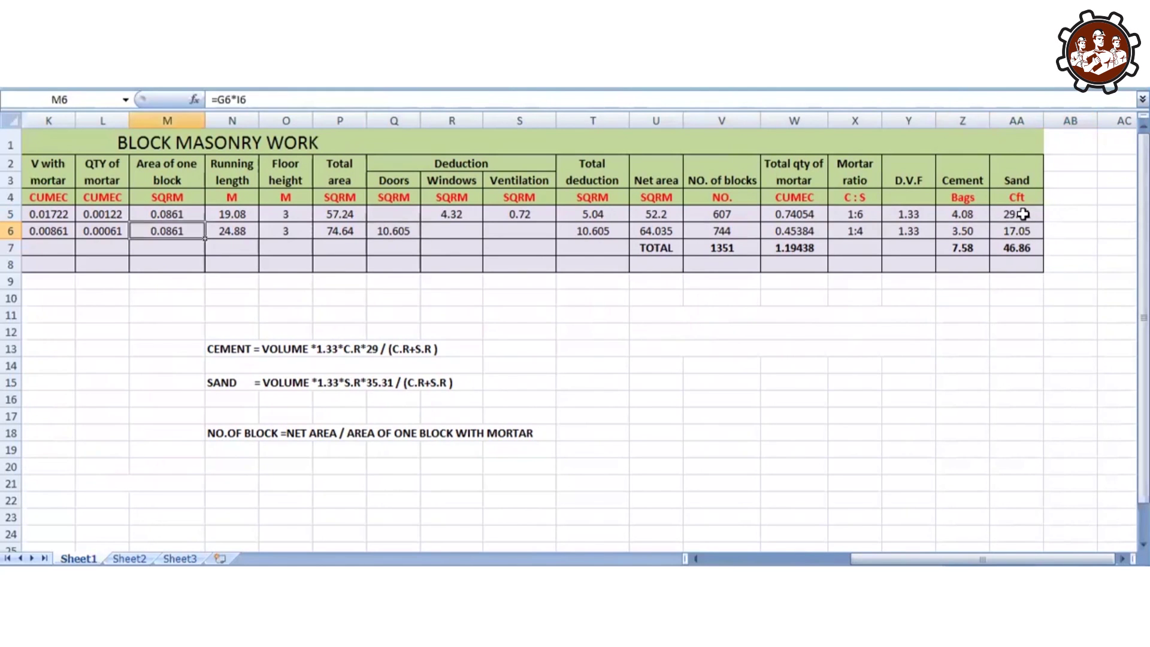
pyautogui.press('Left')
pyautogui.press('Left')
pyautogui.press('Left')
pyautogui.press('Left')
pyautogui.press('Left')
pyautogui.press('Left')
pyautogui.press('Left')
pyautogui.press('Left')
pyautogui.press('Left')
pyautogui.press('Left')
pyautogui.press('Left')
pyautogui.press('Down')
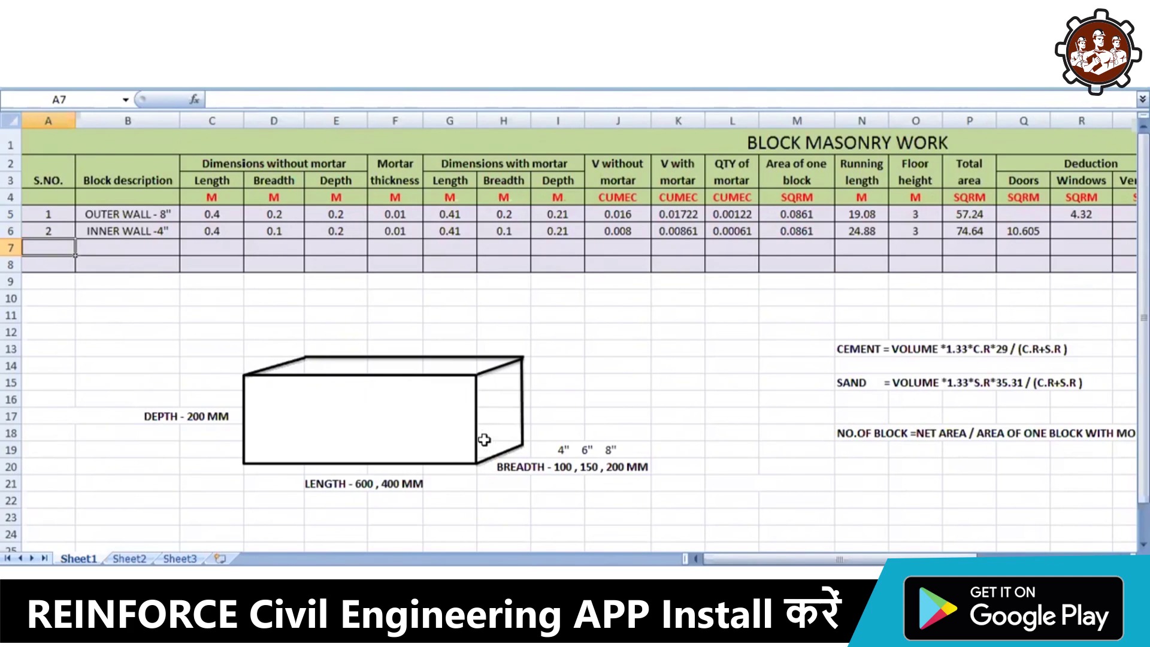
# Step: Inspect the outer wall's length with mortar and the inner wall's breadth, depth, volume and one-block area formulas
pyautogui.click(446, 216)
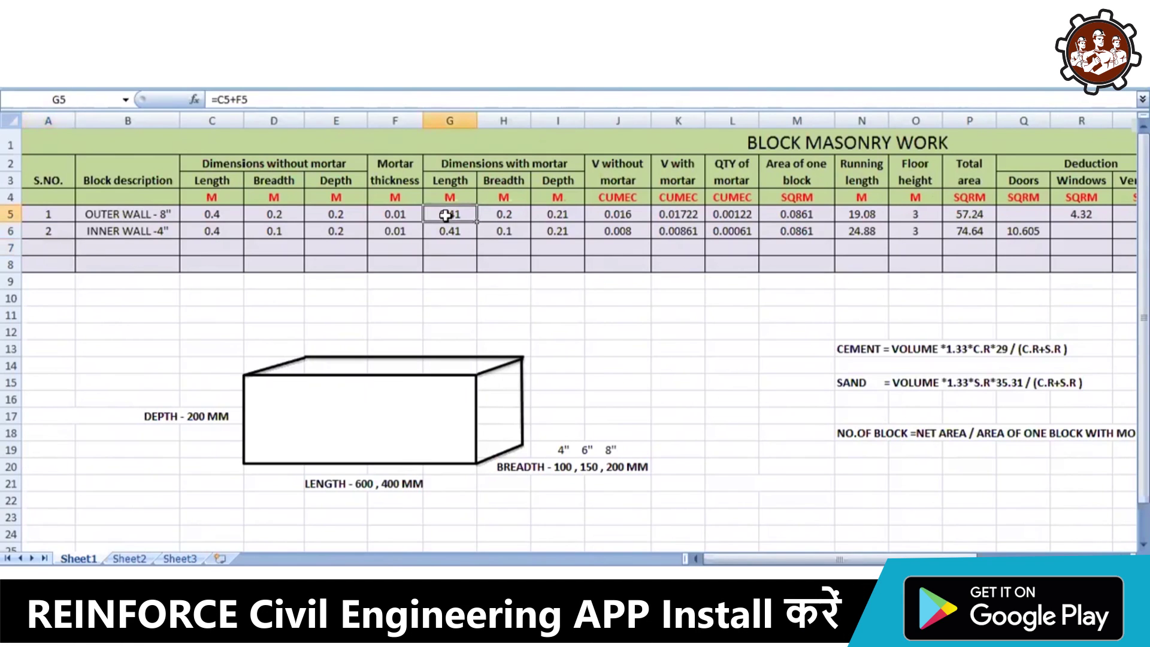
pyautogui.click(519, 230)
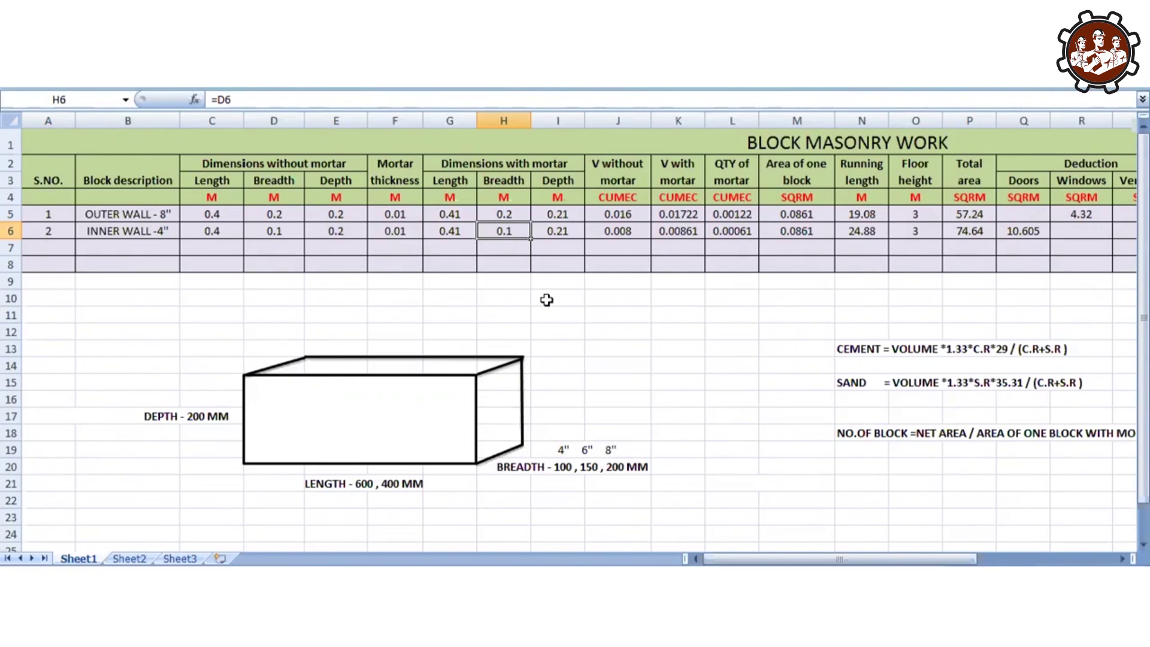
pyautogui.click(565, 231)
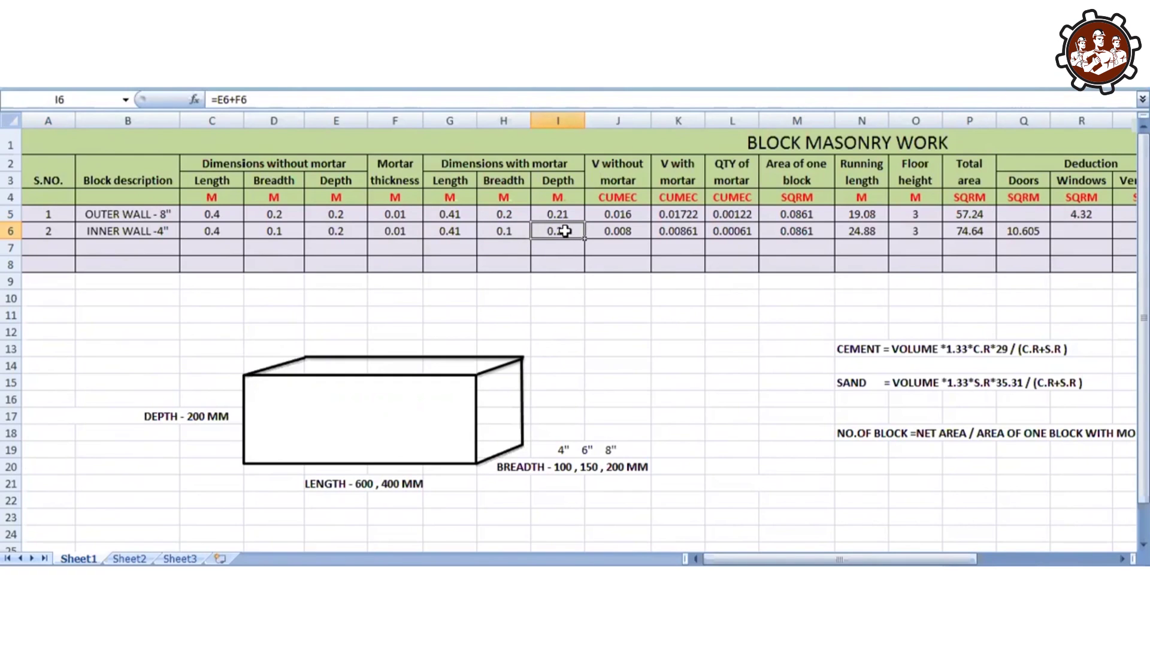
pyautogui.click(628, 231)
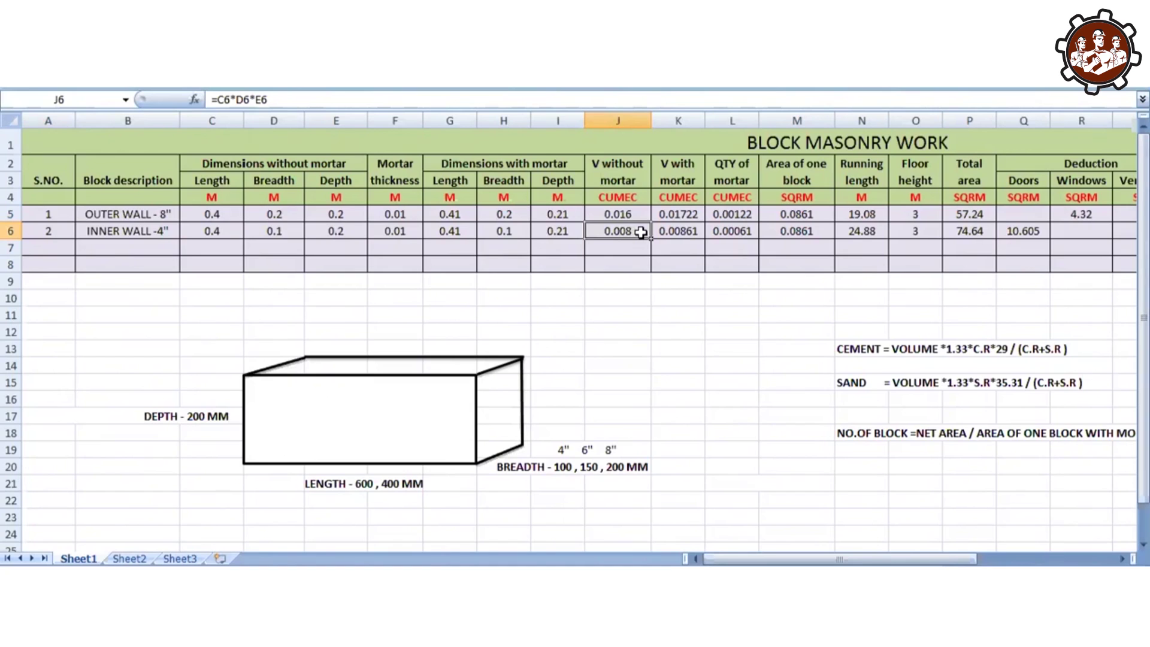
pyautogui.click(687, 234)
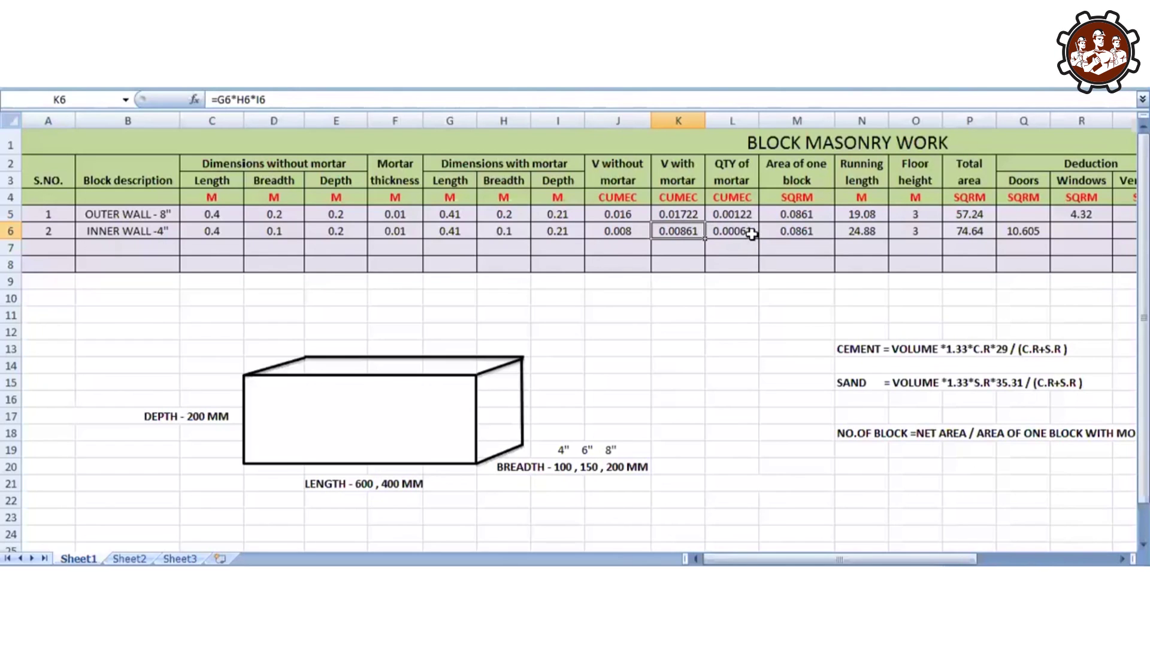
pyautogui.click(811, 232)
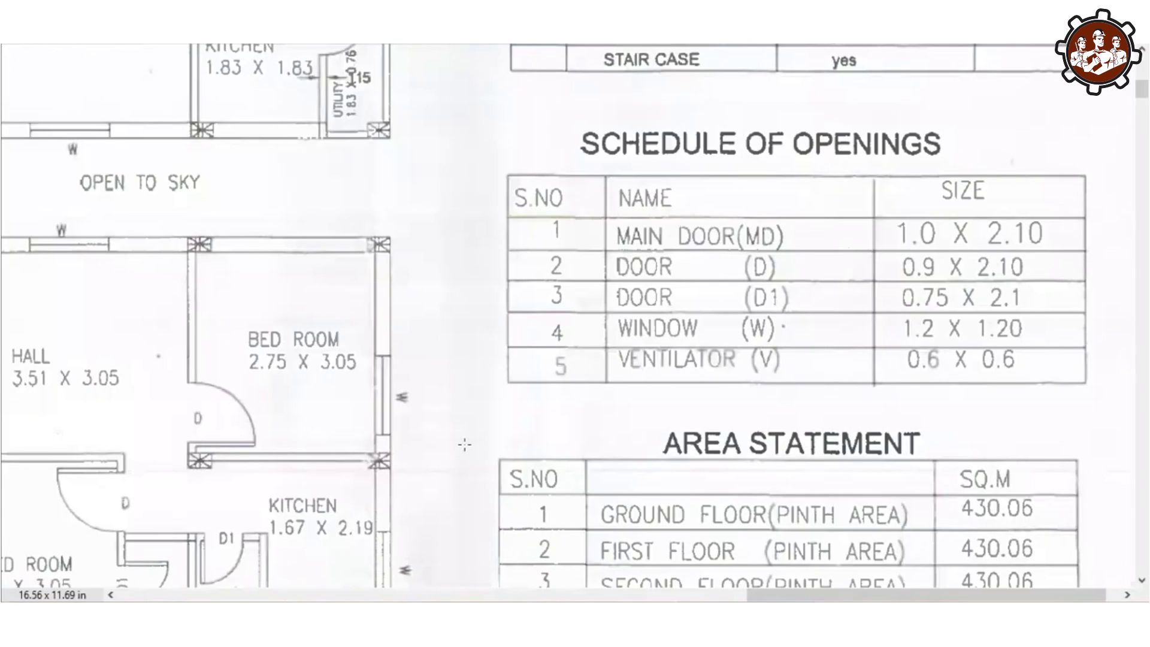
# Step: Locate the inner walls of the flat above the open-to-sky area in the floor plan
pyautogui.hscroll(-10, 464, 444)
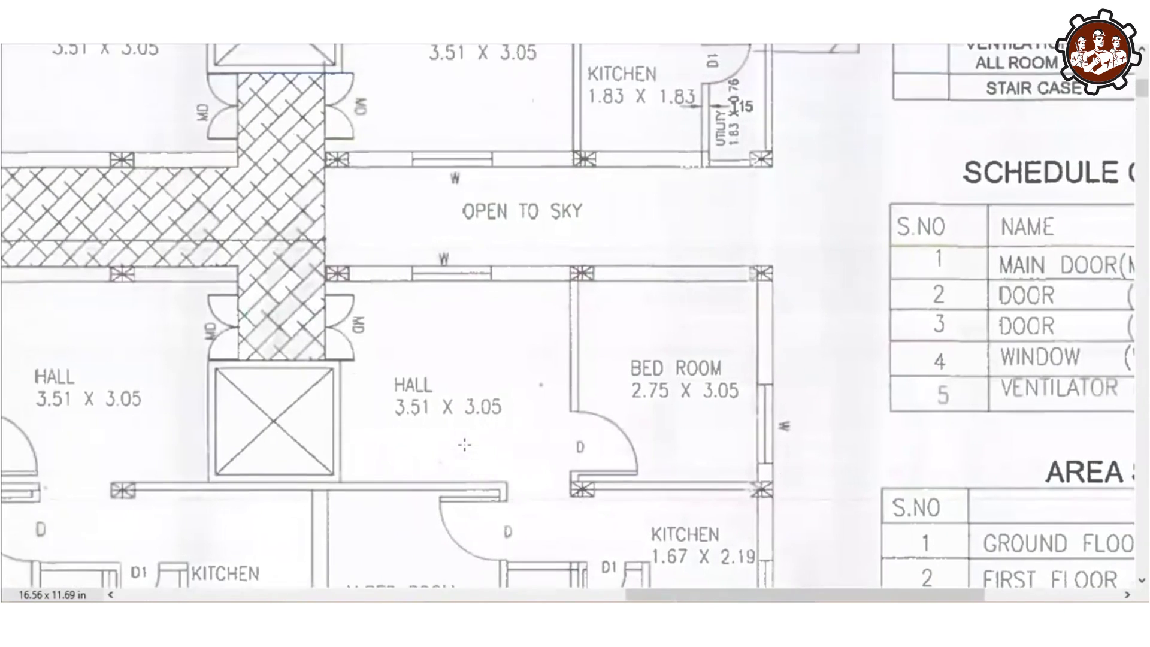
pyautogui.scroll(4, 464, 444)
pyautogui.scroll(1, 465, 444)
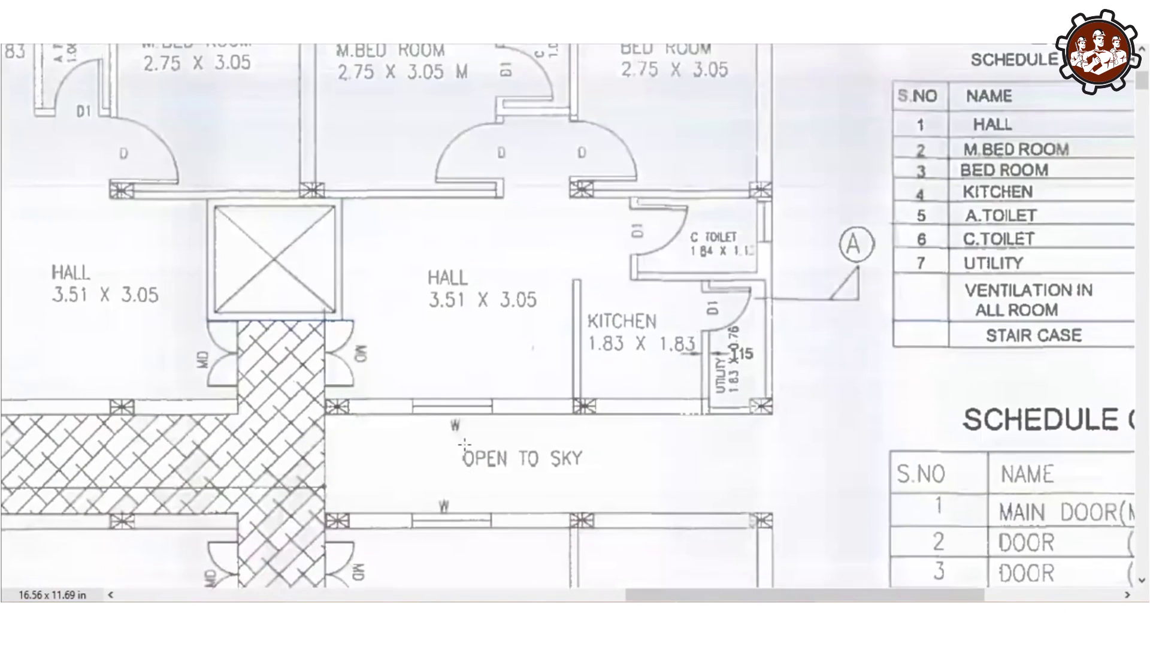
pyautogui.scroll(3, 465, 445)
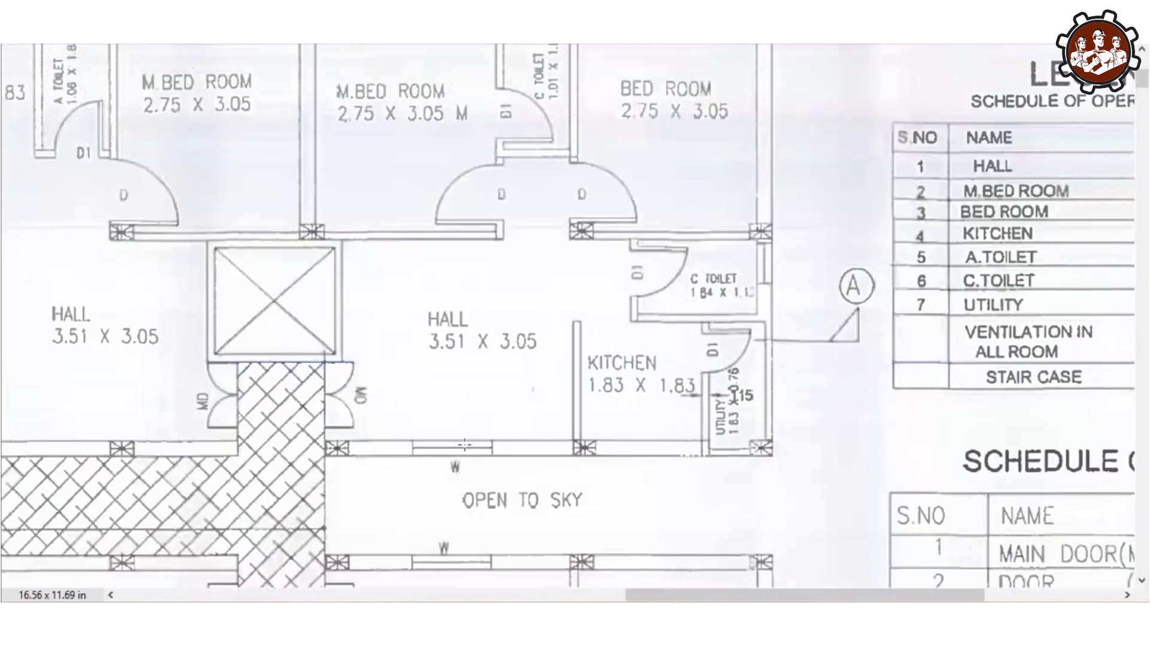
pyautogui.scroll(1, 464, 444)
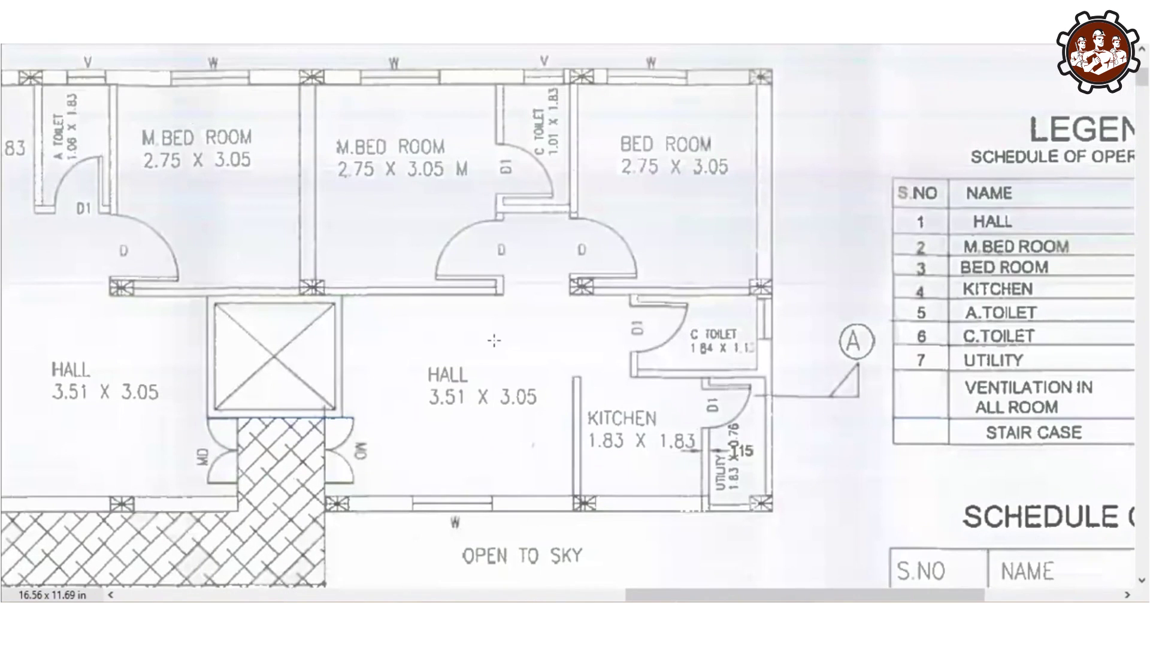
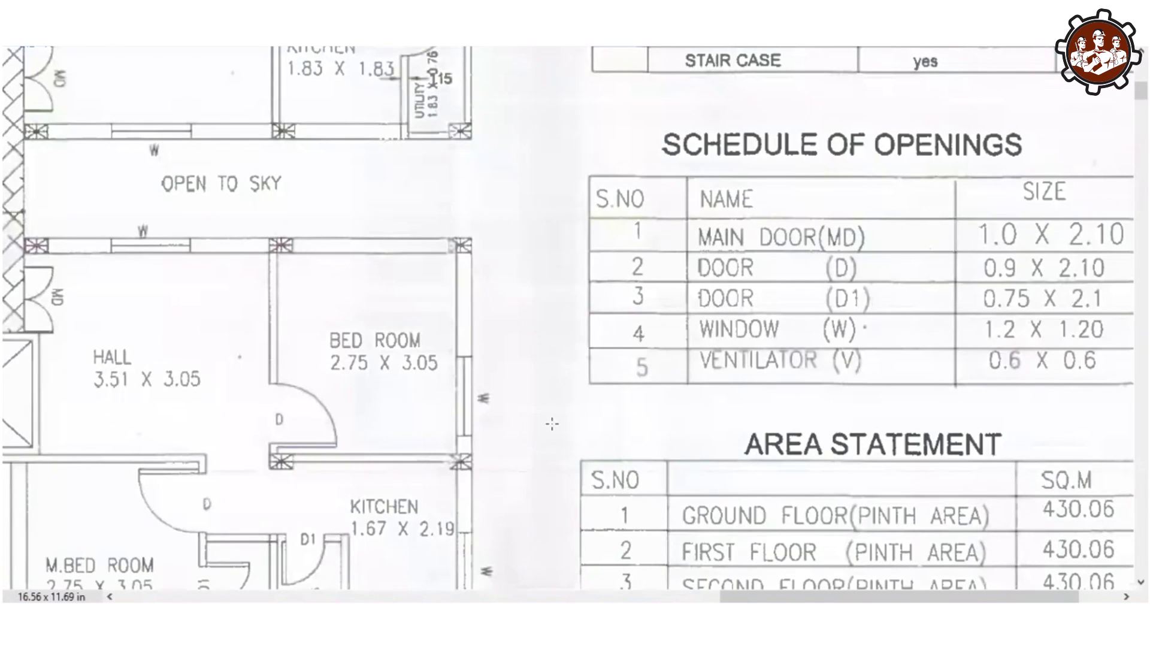
# Step: Find the flat's main door, D doors and D1 doors in the floor plan
pyautogui.scroll(5, 552, 423)
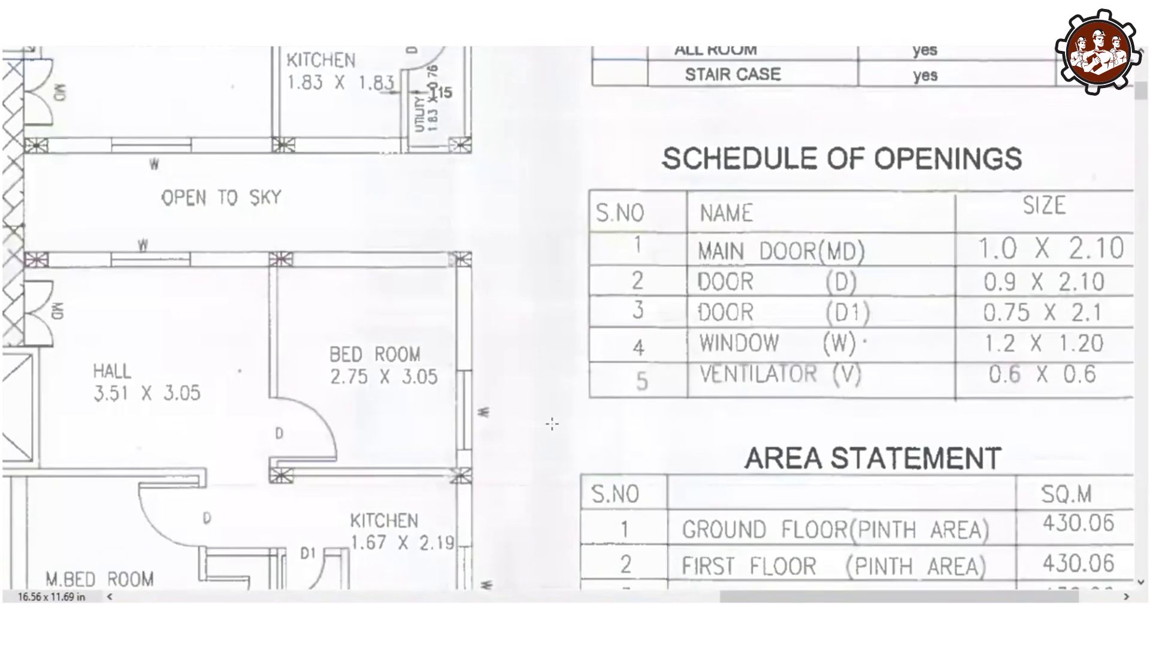
pyautogui.hscroll(-2, 552, 423)
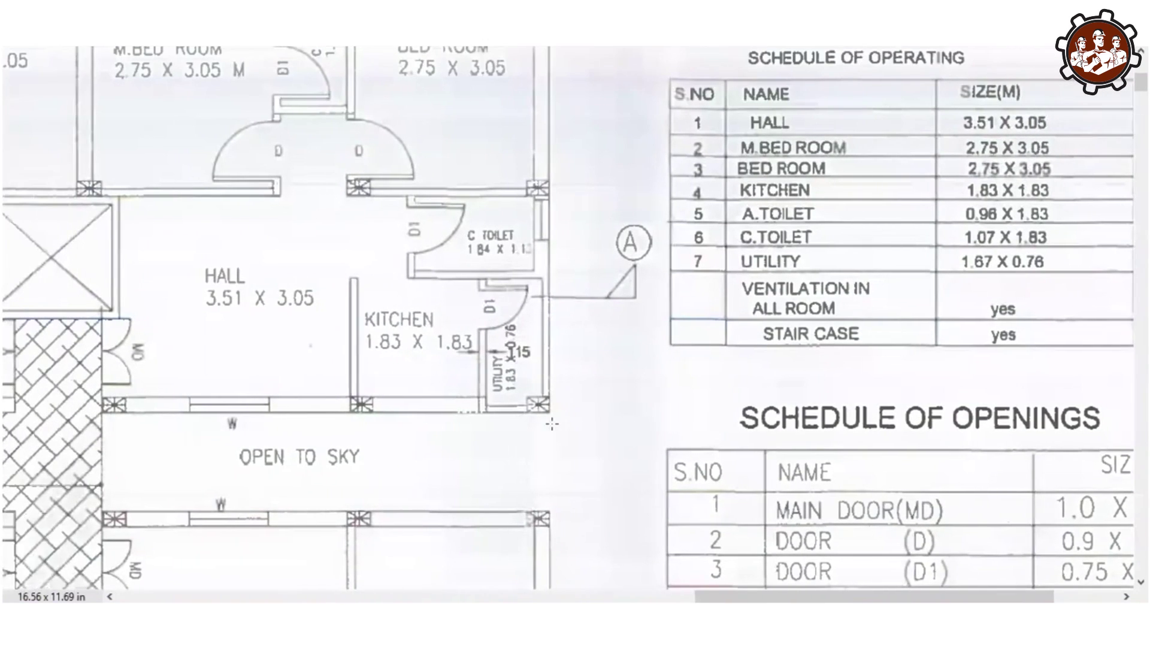
pyautogui.scroll(2, 552, 424)
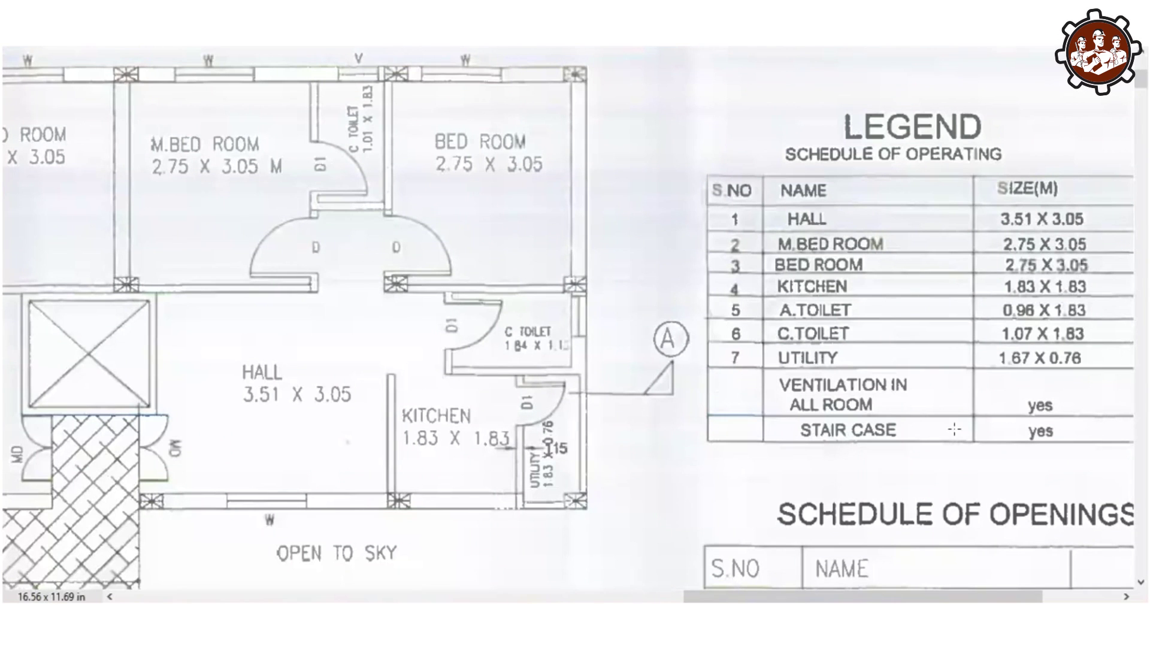
# Step: Look up the sizes of the MD, D and D1 doors in the Schedule of Openings
pyautogui.scroll(-7, 954, 429)
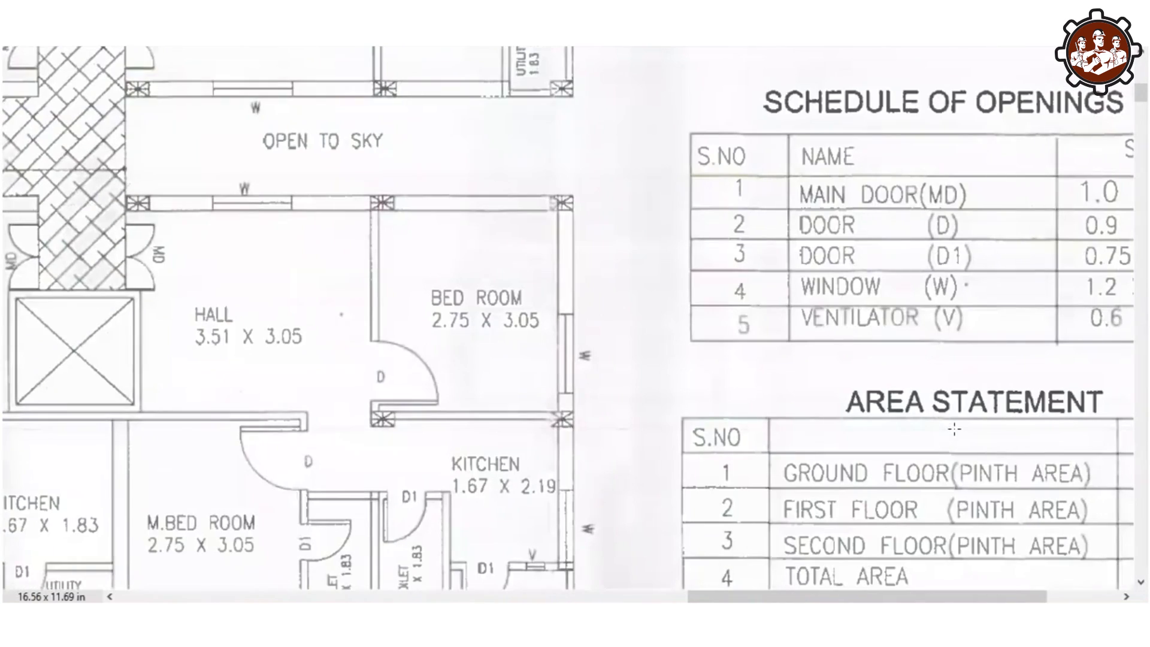
pyautogui.hscroll(3, 954, 428)
pyautogui.hscroll(2, 954, 429)
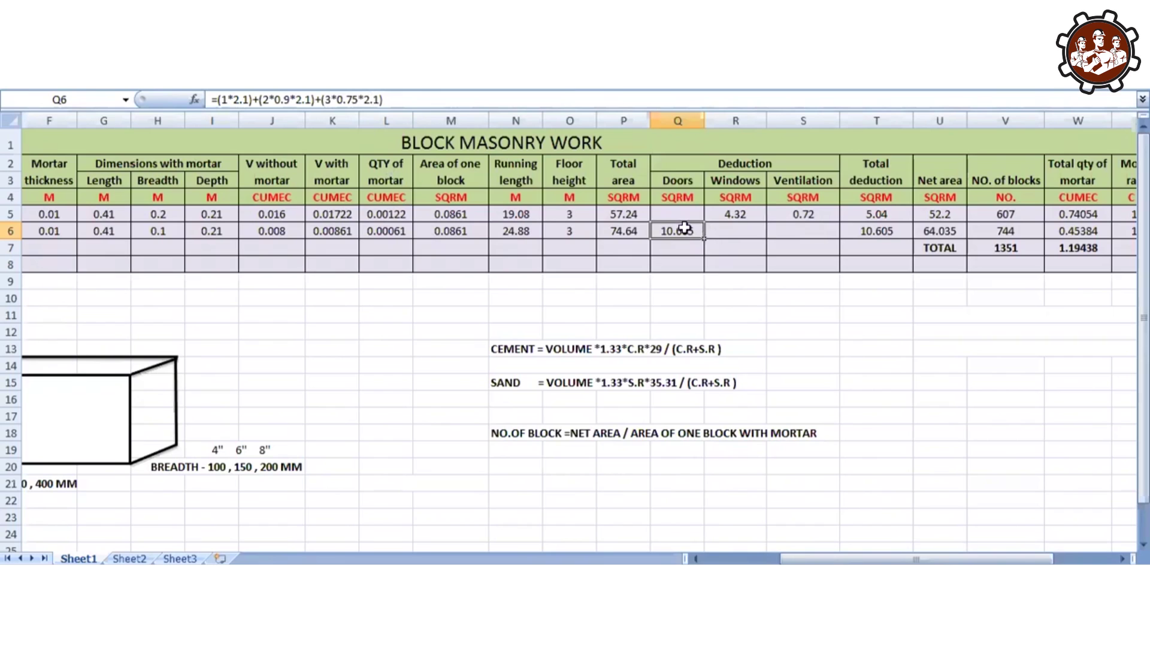
# Step: Inspect the inner wall's total deduction, net area and total mortar formulas, through to its mortar ratio and D.V.F
pyautogui.click(897, 231)
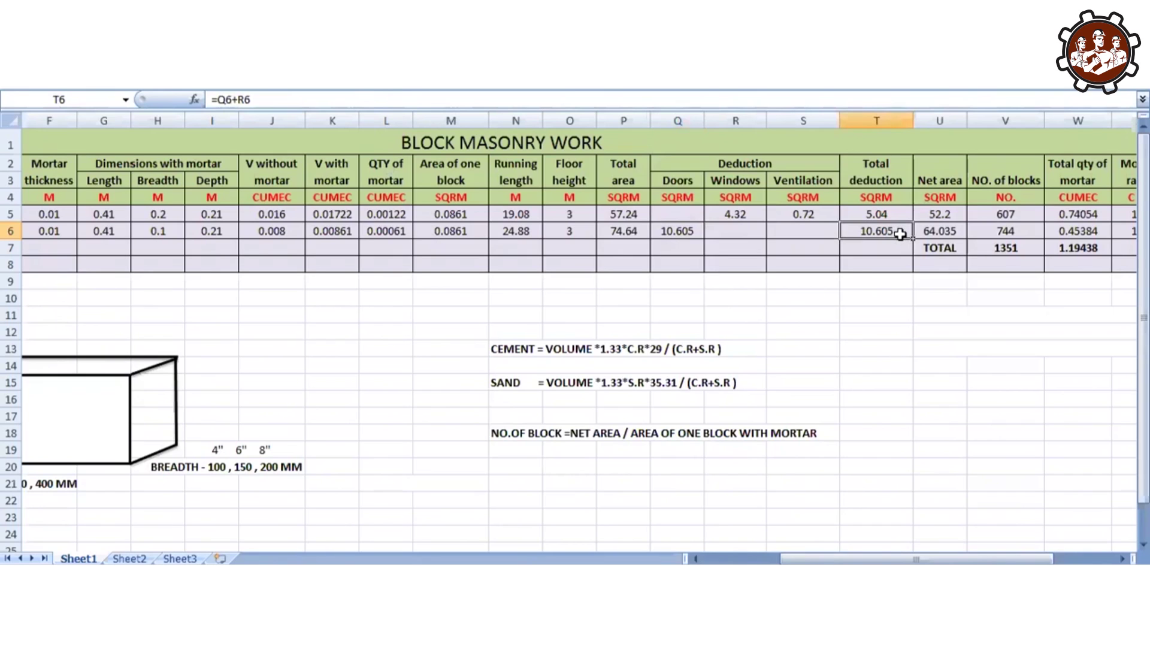
pyautogui.click(932, 232)
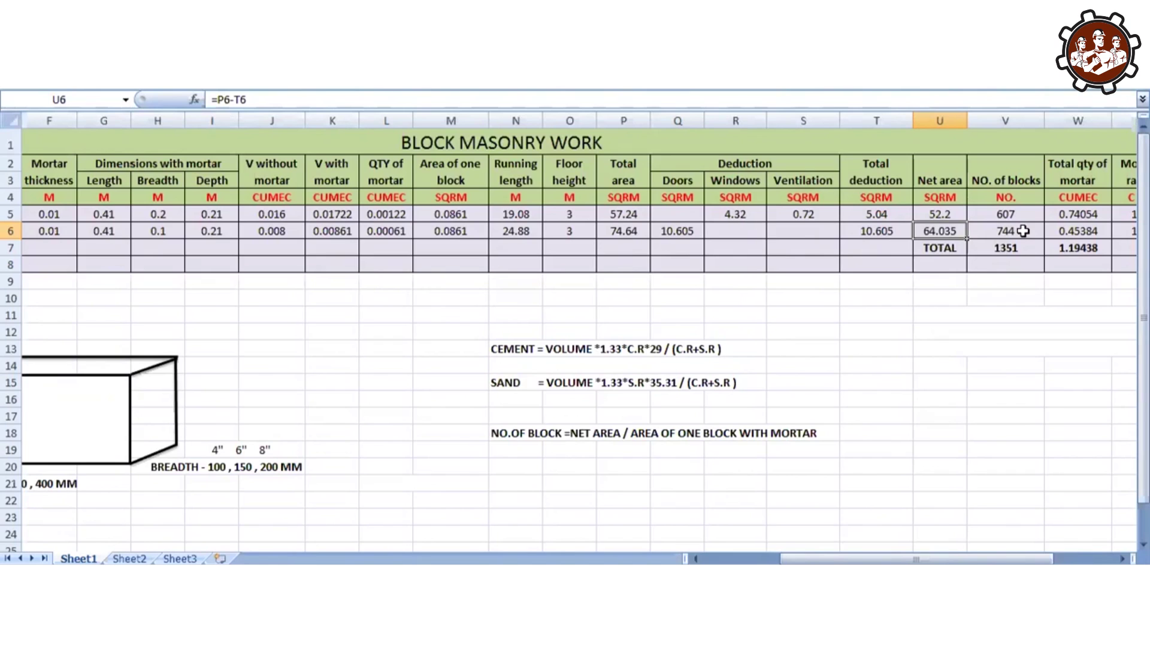
pyautogui.click(1077, 232)
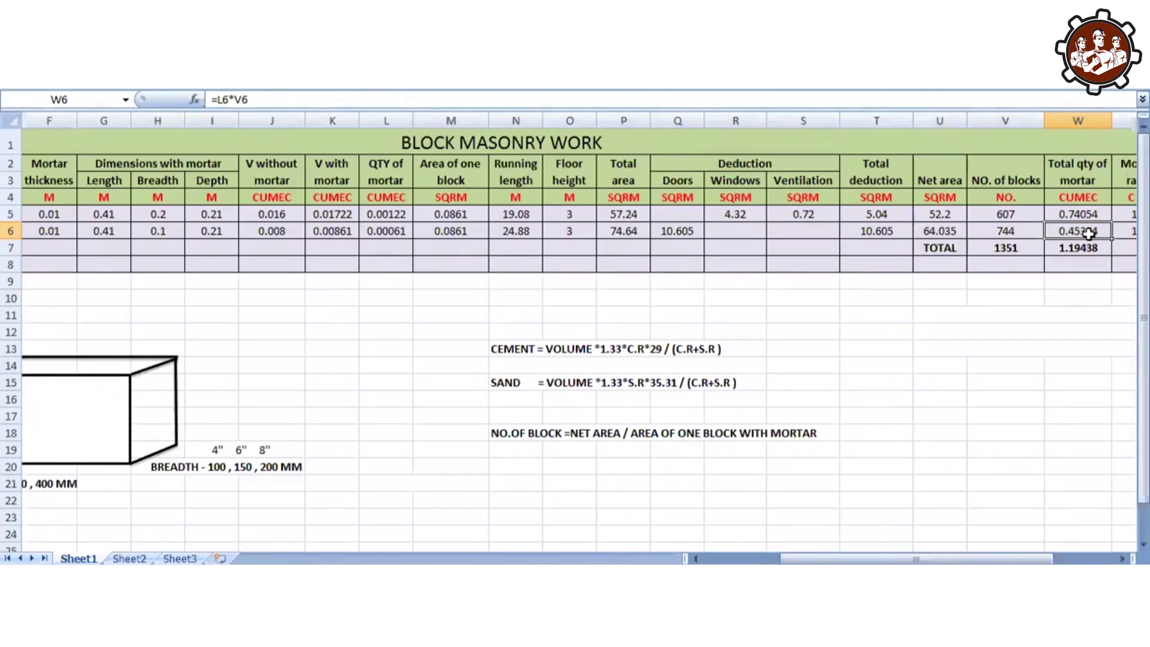
pyautogui.press('Right')
pyautogui.press('Right')
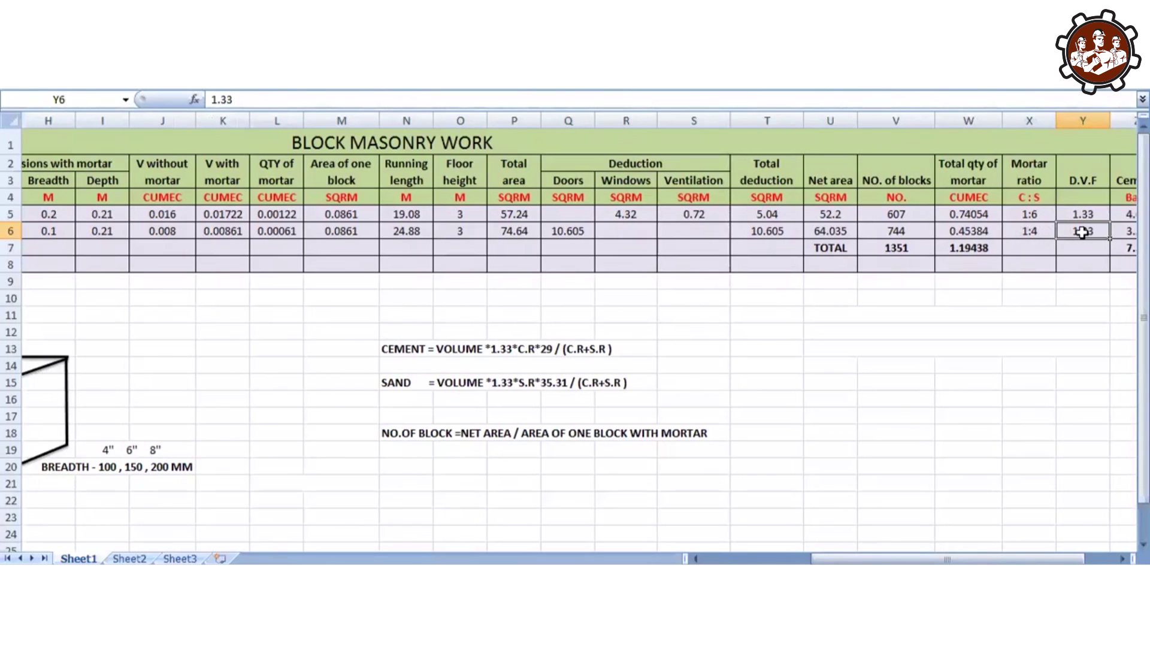
# Step: Inspect the inner wall's cement and sand formulas in row 6
pyautogui.press('Right')
pyautogui.press('Right')
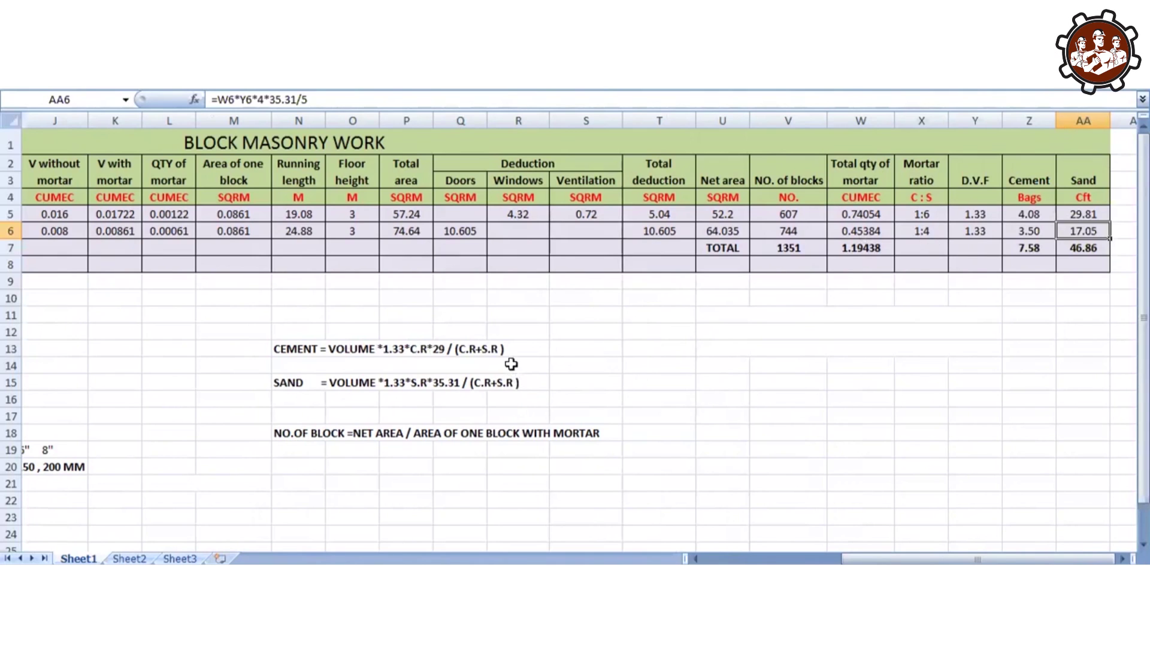
pyautogui.click(1026, 230)
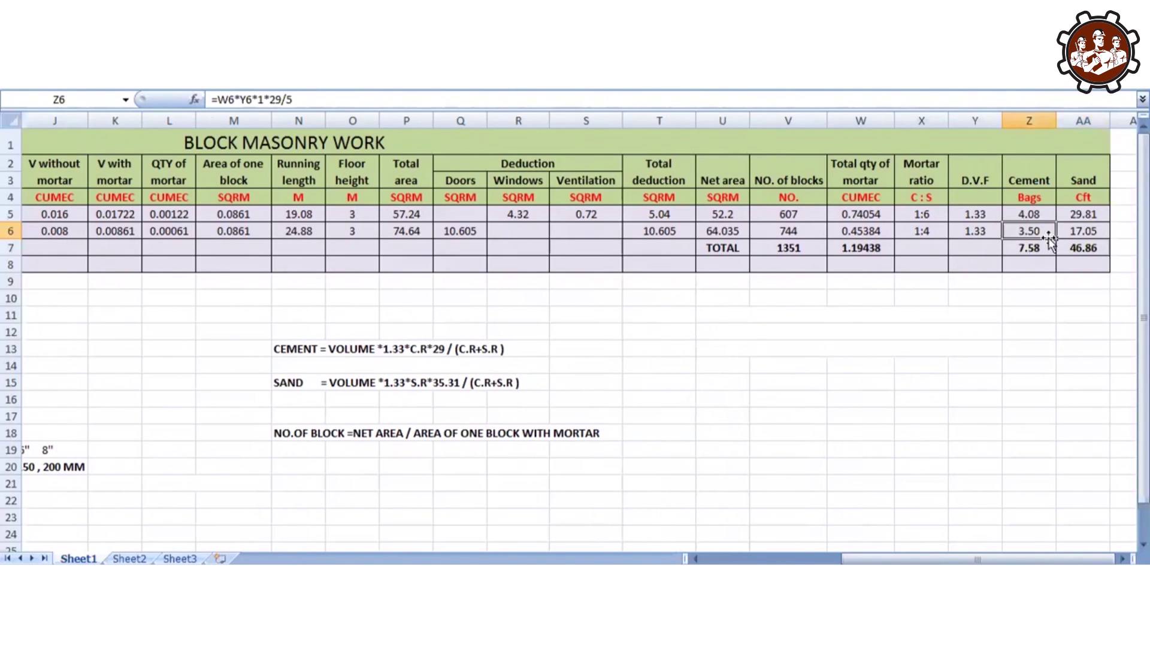
pyautogui.click(1086, 230)
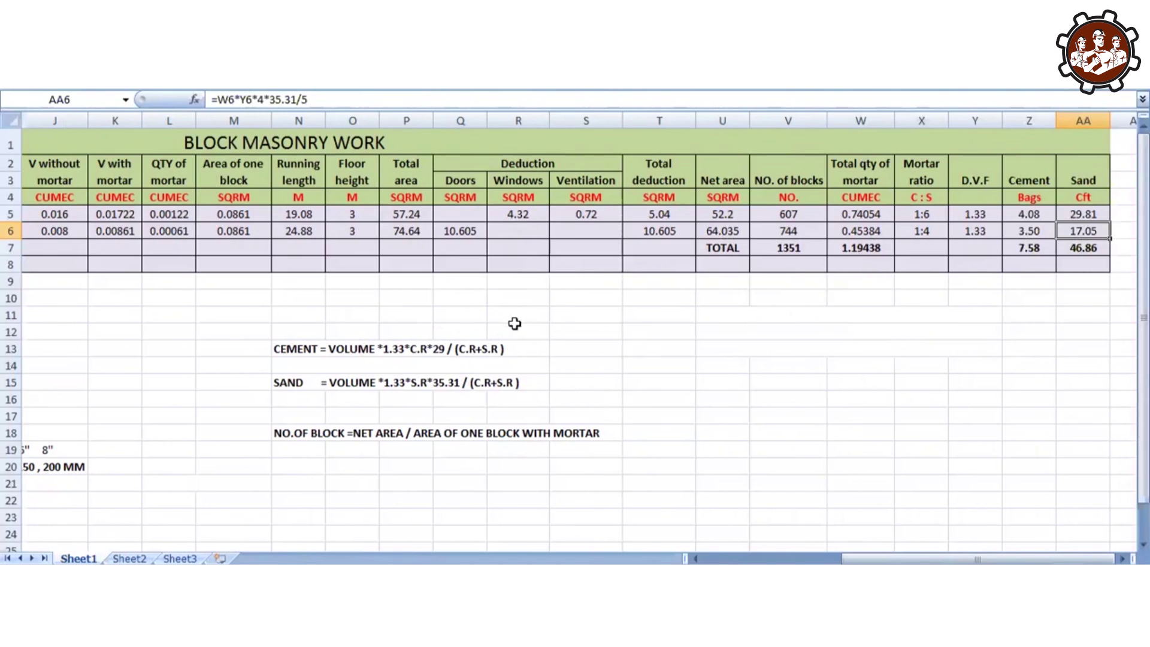
# Step: Switch to the drawing and return to the flat's hall, kitchen and bedrooms in the floor plan
pyautogui.hotkey('alt', 'Tab')
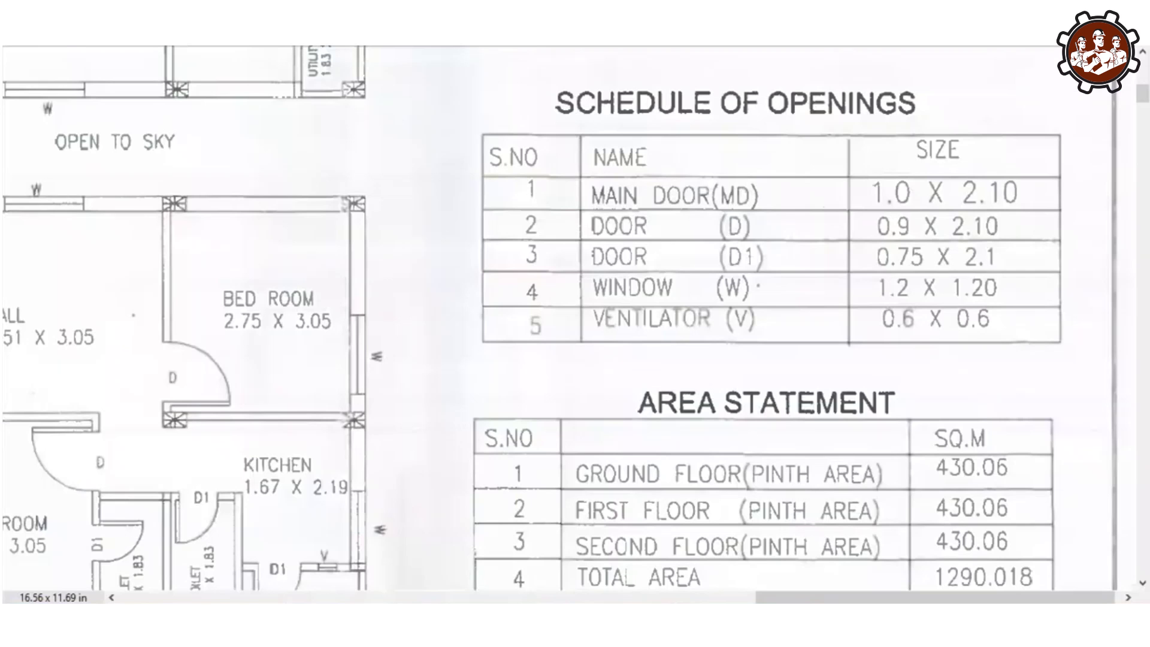
pyautogui.hscroll(-3, 628, 399)
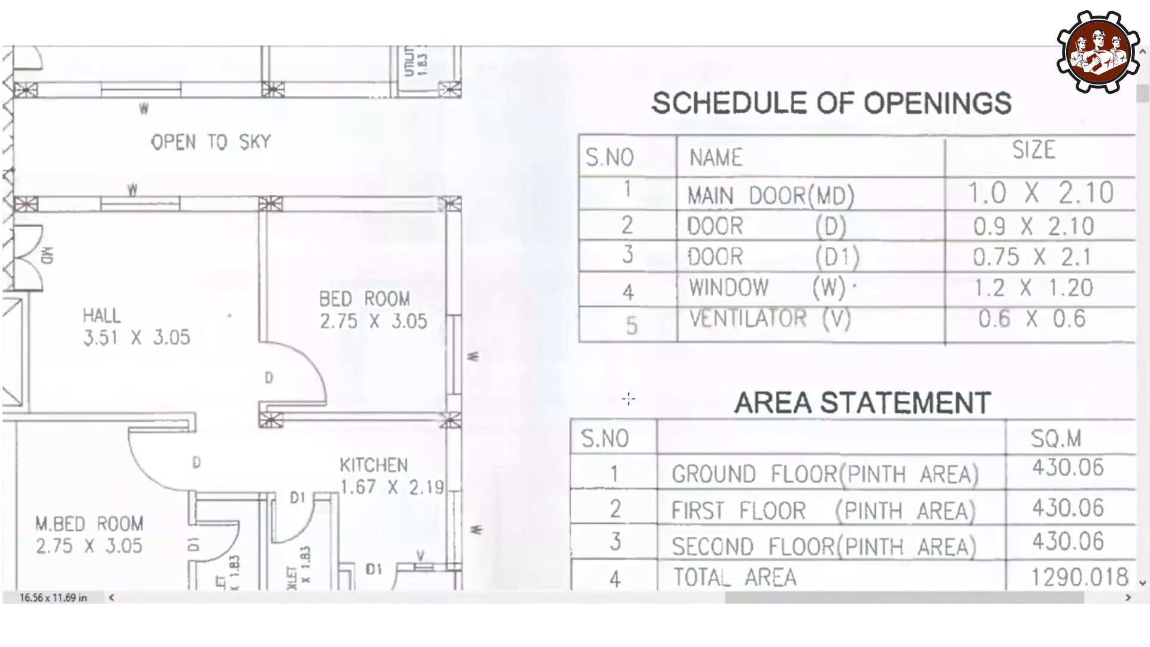
pyautogui.scroll(5, 629, 398)
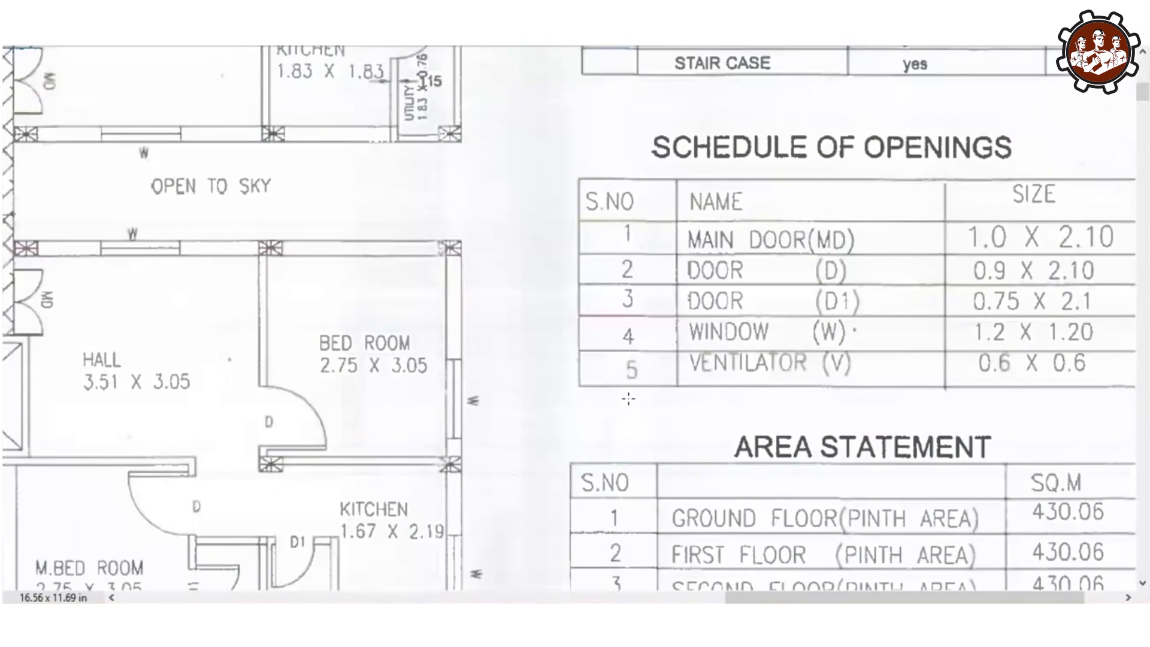
pyautogui.hscroll(-10, 628, 398)
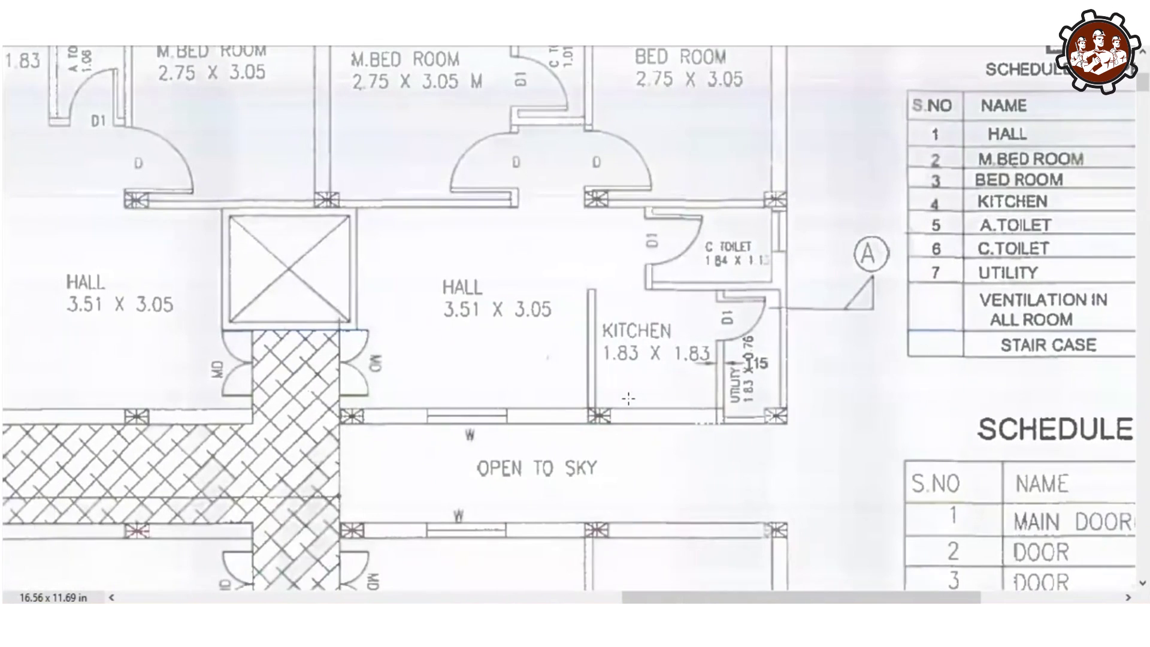